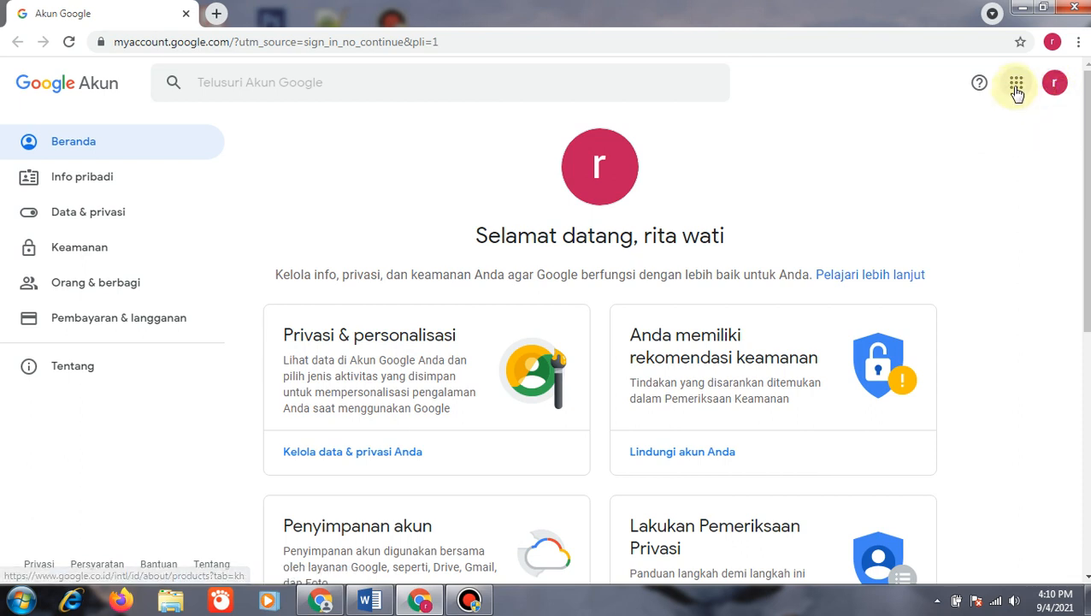
# Open a new Google Docs document and enter the two-paragraph Indonesian story beginning "Hidup dalam serba keterbatasan".
pyautogui.click(1015, 88)
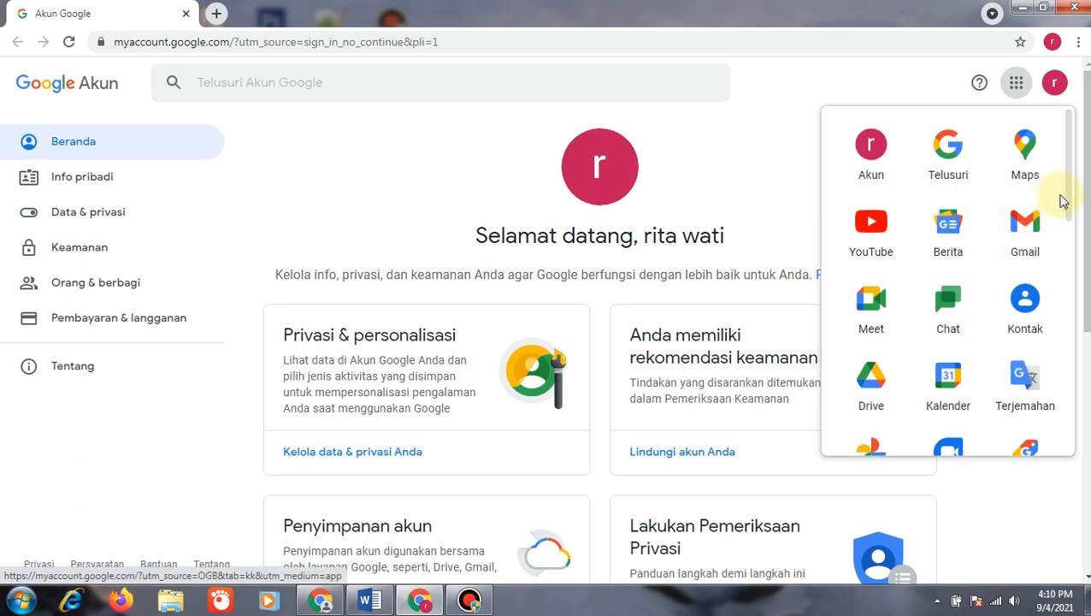
pyautogui.moveTo(1068, 200); pyautogui.dragTo(1081, 270)
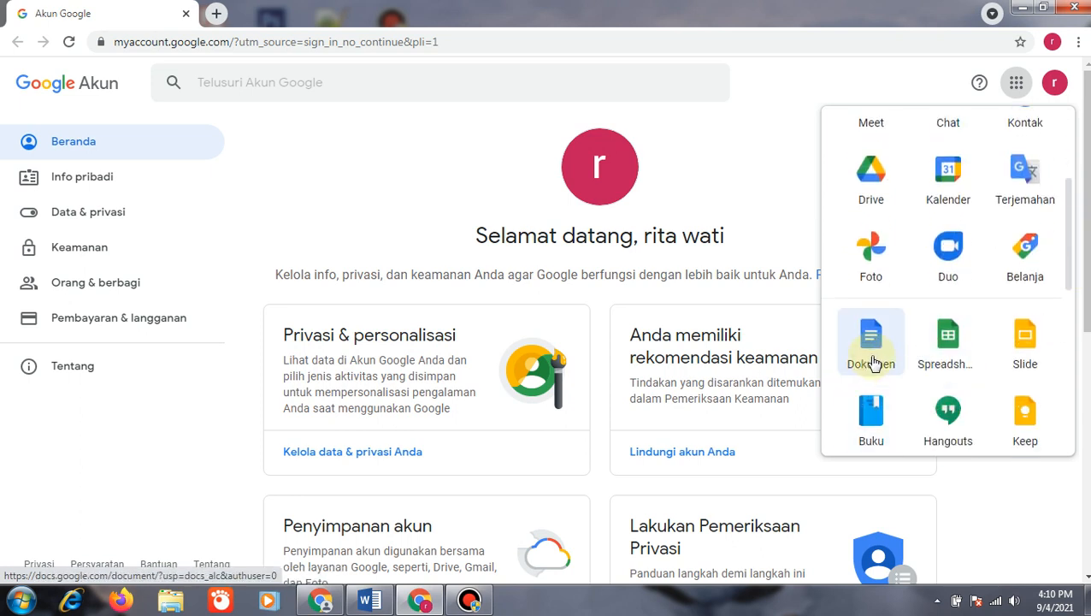
pyautogui.click(871, 351)
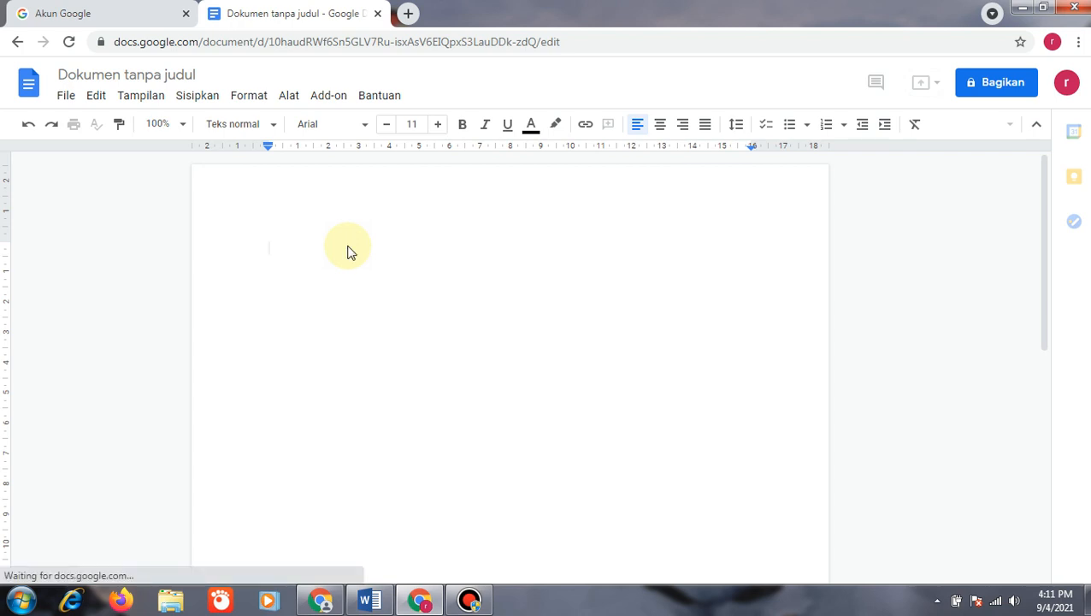
pyautogui.write('Hidup dalam serba keterbatasan membuat Raisa menjadi insan yang lebih tangguh, tidak mudah berputus asa dan cengeng. Sejak sekolah dasar ia sudah belajar mencari uang dengan membersihkan ikan teri. Kebetulan tempat tinggalnya di keliling lautan dan merupakan daerah kepulauan sehingga mata pencaharian penduduknya adalah nelayan. Berbagai jenis ikan yang ada di Kepulauan Riau tepatnya di pulau Bintan salah satunya adalah ikan teri atau penduduk di sana menyebutnya ikan bilis. Ikan bilis ini merupakan salah satu yang komoditas ekspor. Ikan teri yang diekspor ke luar negeri adalah ikan teri yang telah dibersihkan. Masyarakat menyebutnya dengan ikan bilis. Setiap hari jika musim ikan bilis pasti kerjaan Raisa ketika pulang sekolah adalah mengupas bilis kalau di daerah asal menyebutnya mengopek bilis. Terlebih jika liburan panjang, tidak ada jadwal rekreasi baginya seperti teman-temanya yang ada hanyalah Raisa malah berlomba dengan kakaknya siapa yang paling cepat mengopek bilis untuk mendapat uang yang lebih banyak.')
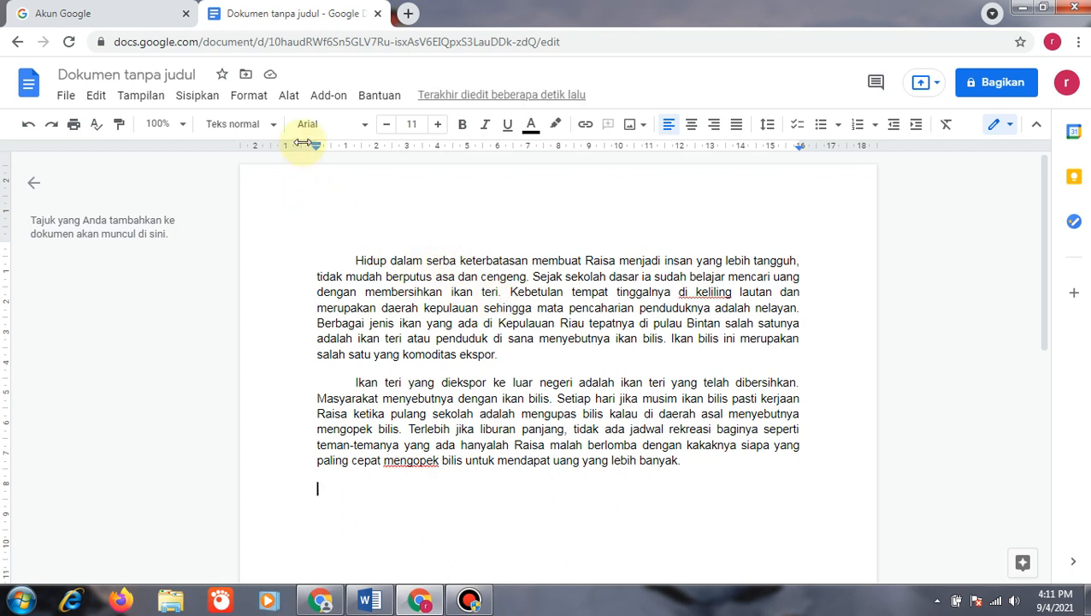
# Search the Google Workspace Marketplace for the Kaizena add-on and open its details page.
pyautogui.click(334, 101)
pyautogui.click(377, 164)
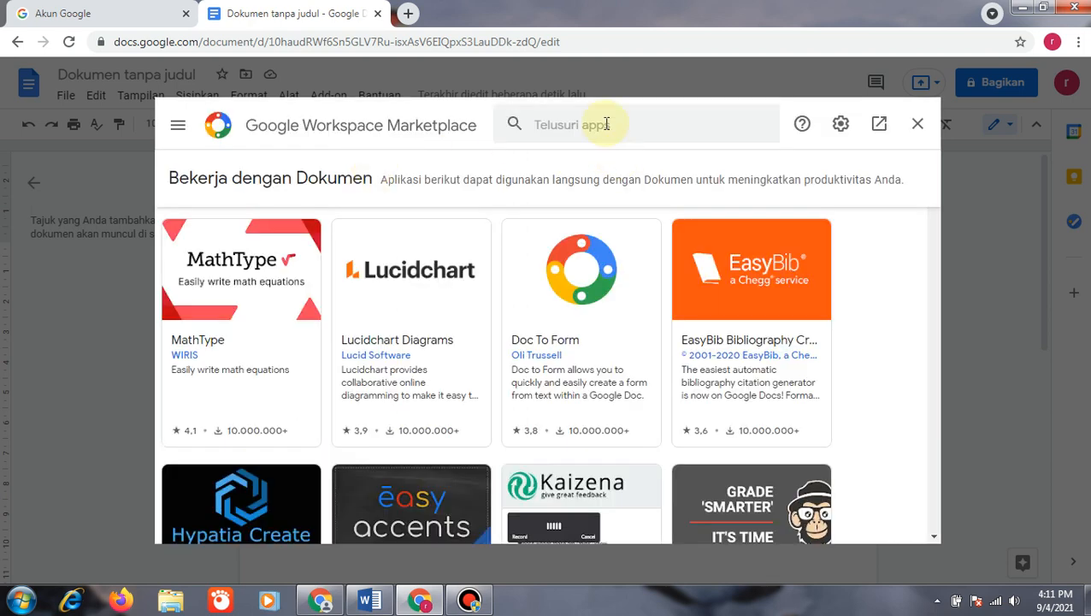
pyautogui.click(606, 124)
pyautogui.write('ka')
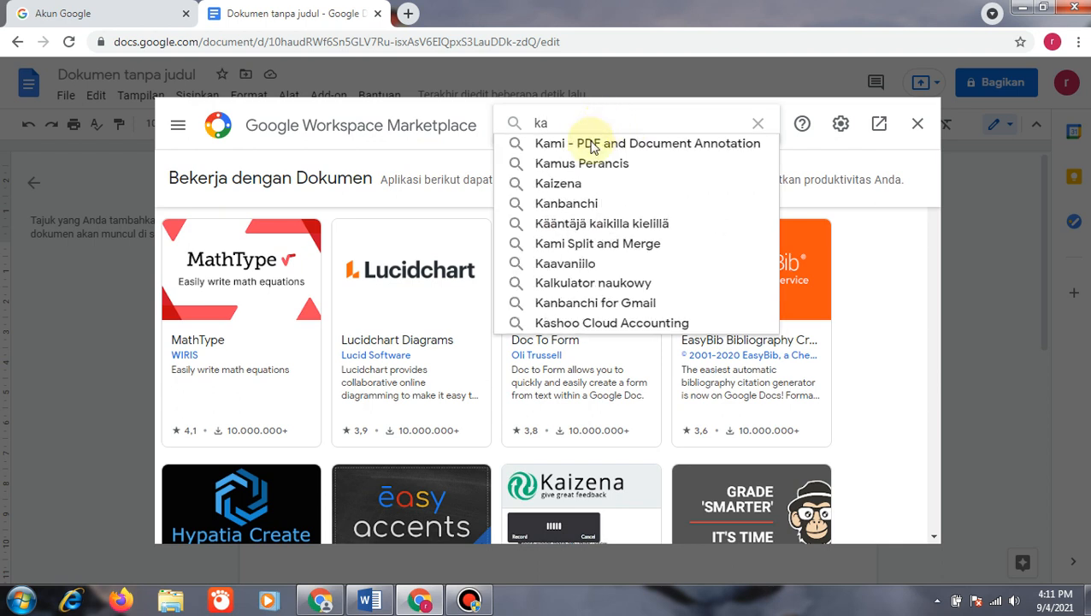
pyautogui.click(564, 184)
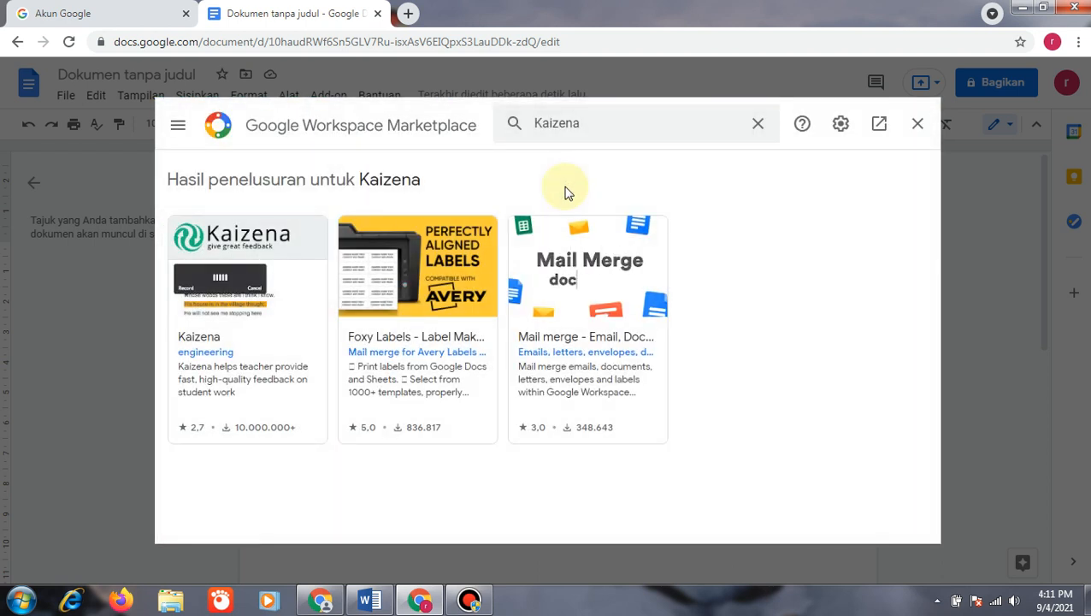
pyautogui.click(272, 235)
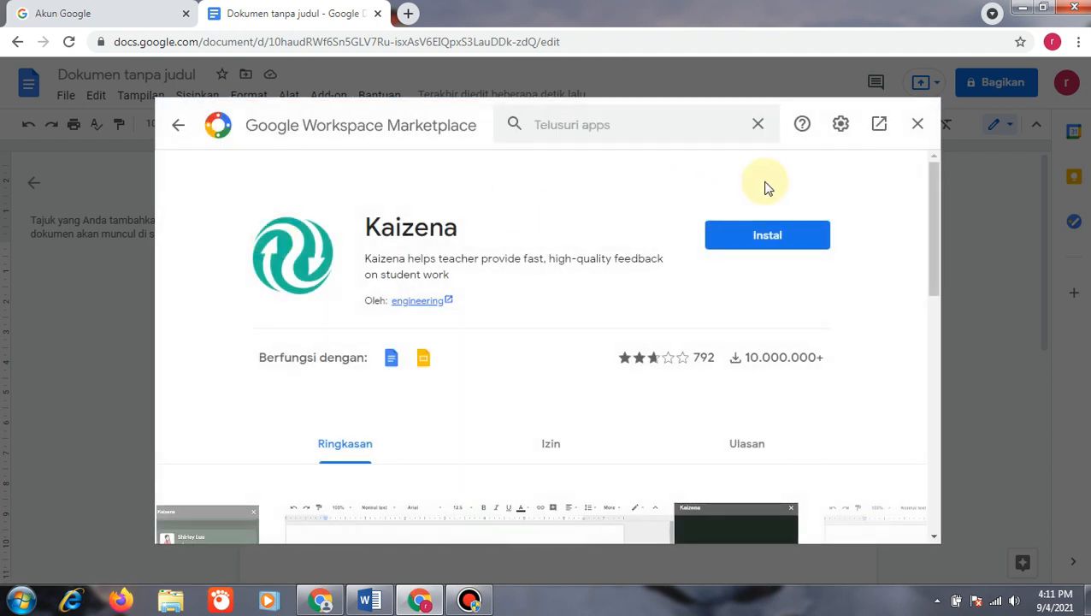
# Start installing Kaizena and choose the existing Google account for the authorization.
pyautogui.click(768, 241)
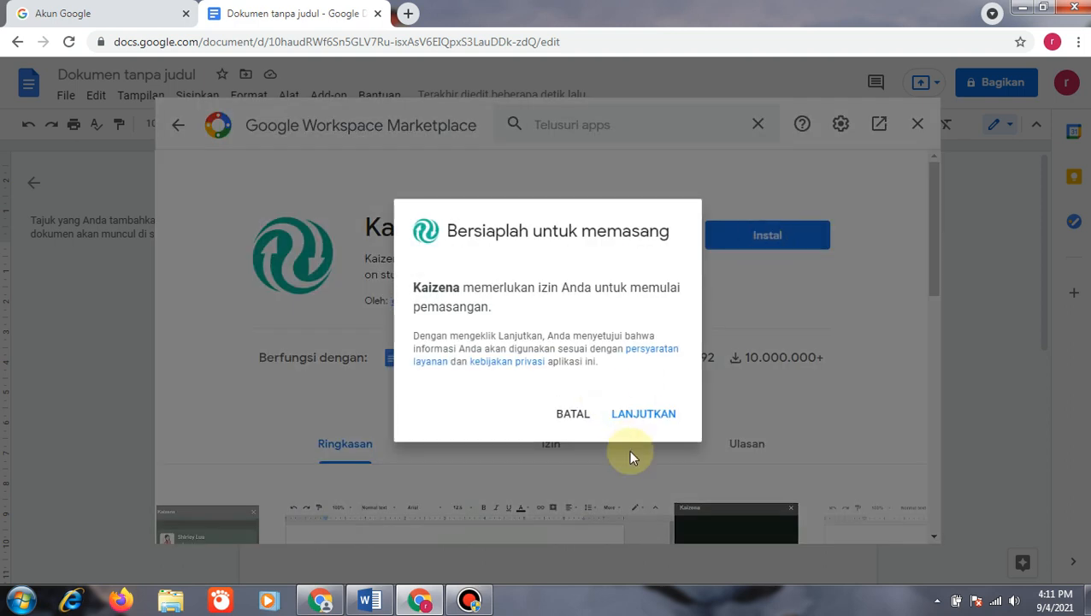
pyautogui.click(639, 418)
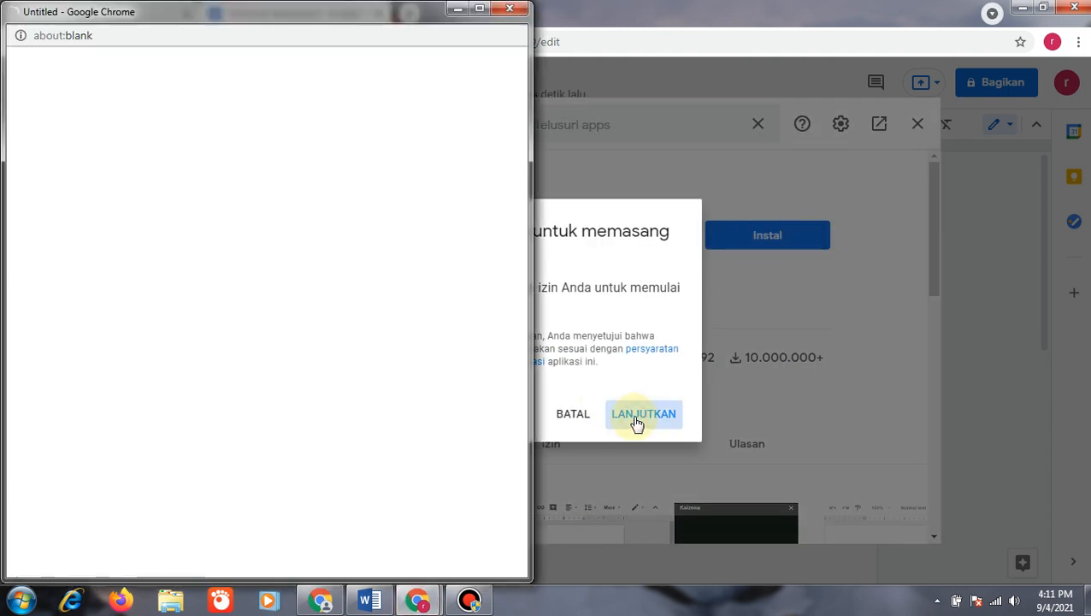
pyautogui.click(476, 13)
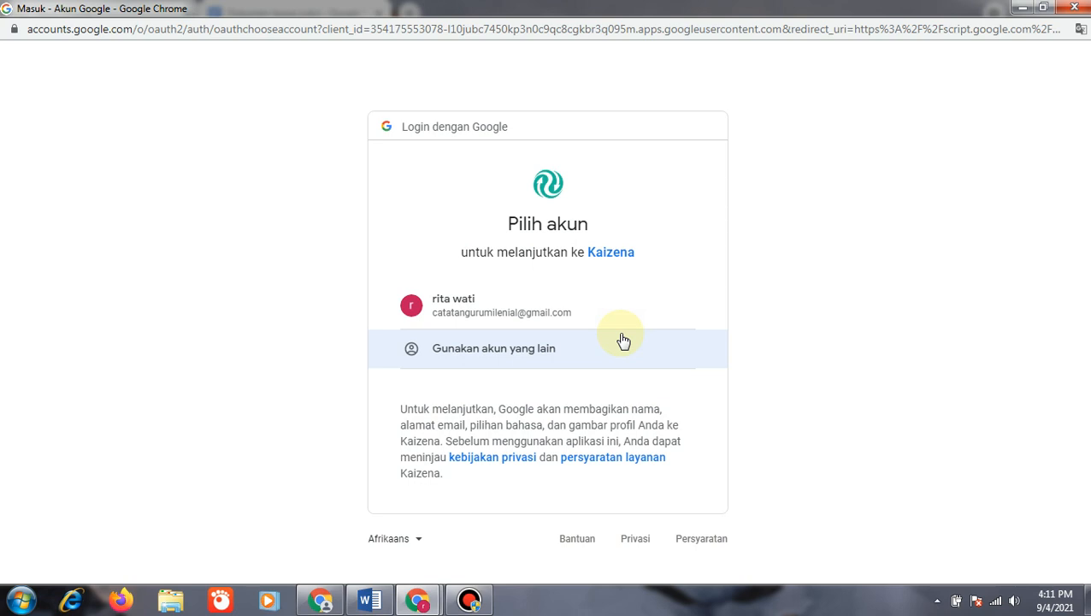
pyautogui.click(536, 299)
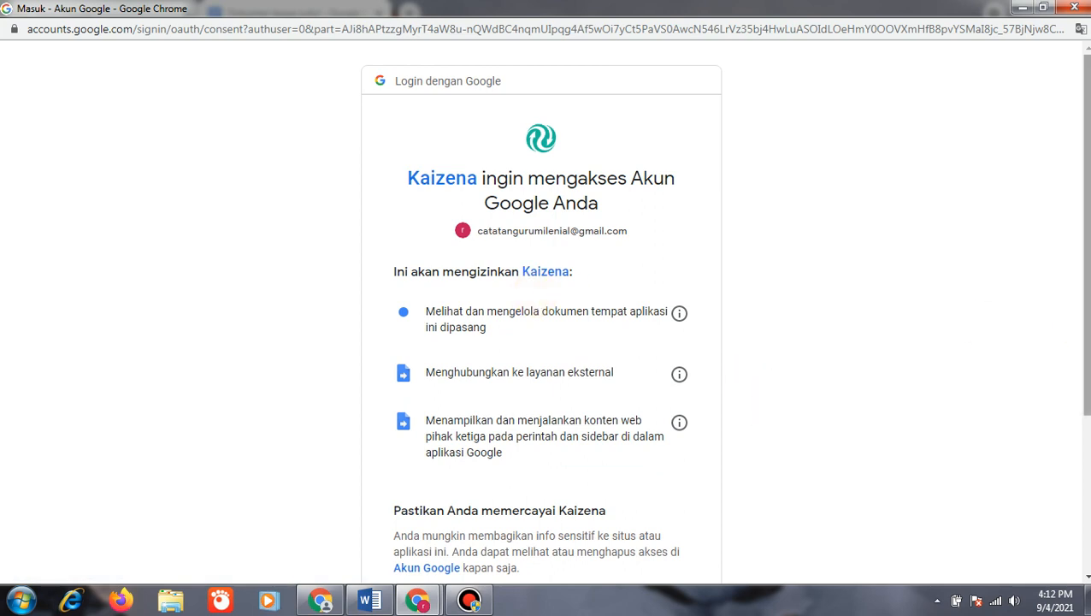
# Allow Kaizena the requested access to the Google account, then finish the installation and return to the document.
pyautogui.scroll(-3, 726, 308)
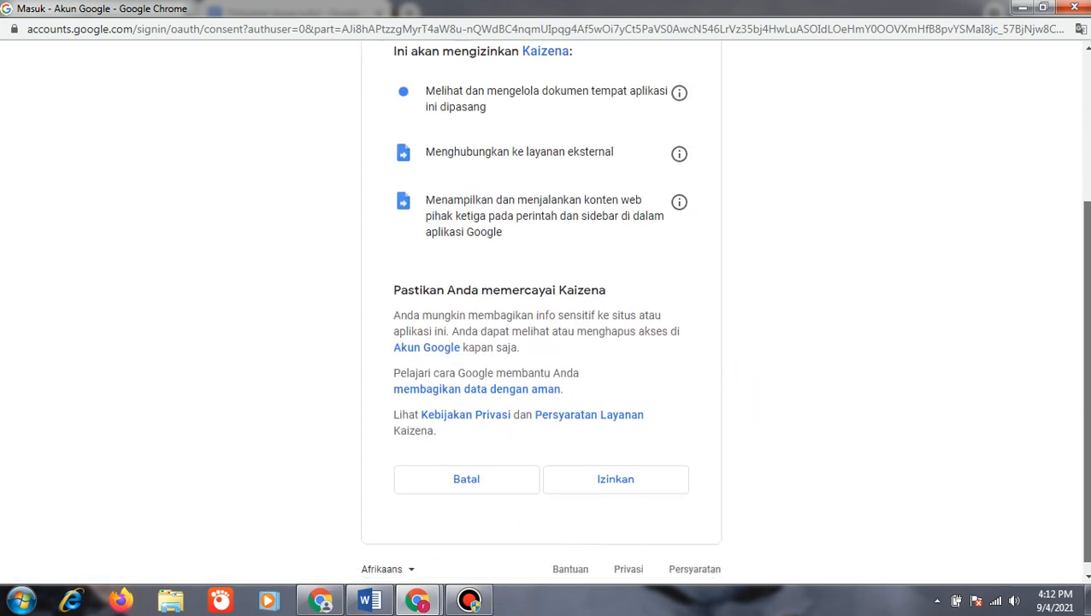
pyautogui.moveTo(1087, 430)
pyautogui.mouseDown()
pyautogui.moveTo(782, 486)
pyautogui.moveTo(1053, 495)
pyautogui.moveTo(1079, 435)
pyautogui.mouseUp()
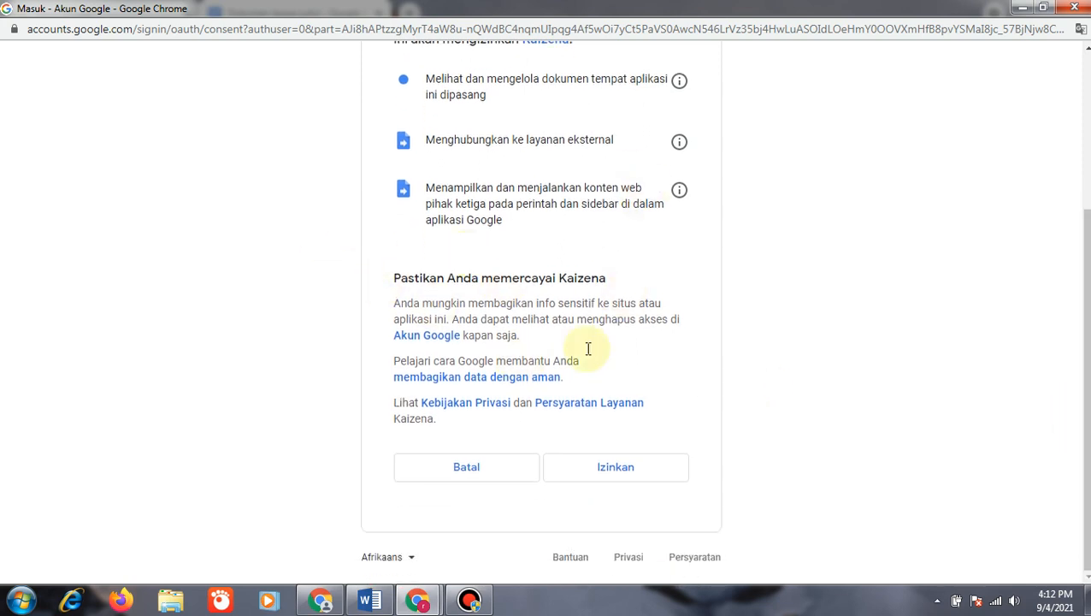
pyautogui.click(637, 467)
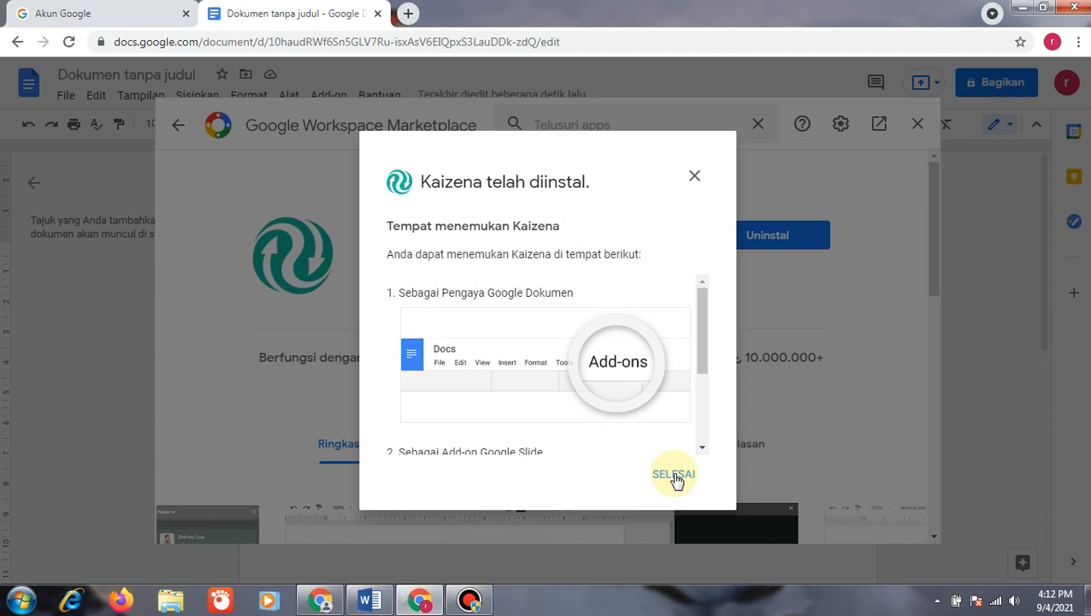
pyautogui.click(675, 477)
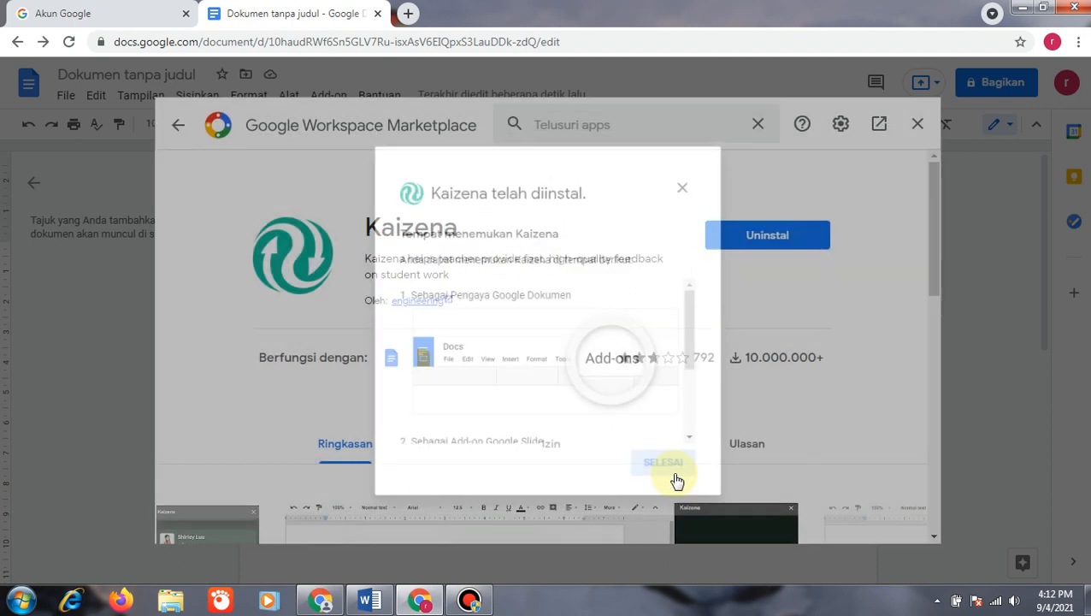
pyautogui.click(920, 133)
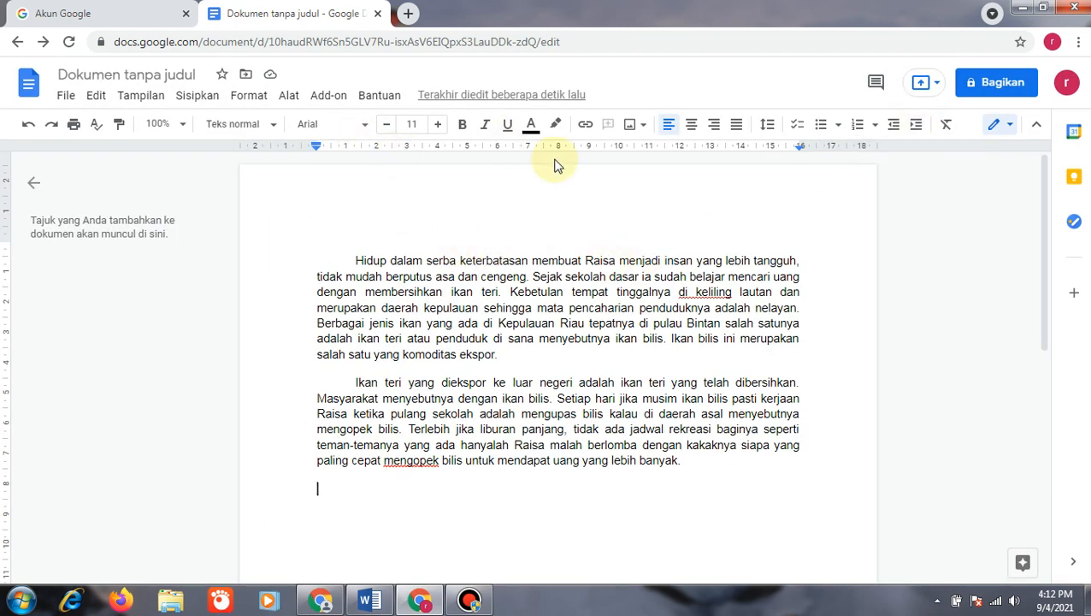
# Open the Kaizena add-on beside the document and show the browser in full screen.
pyautogui.click(335, 105)
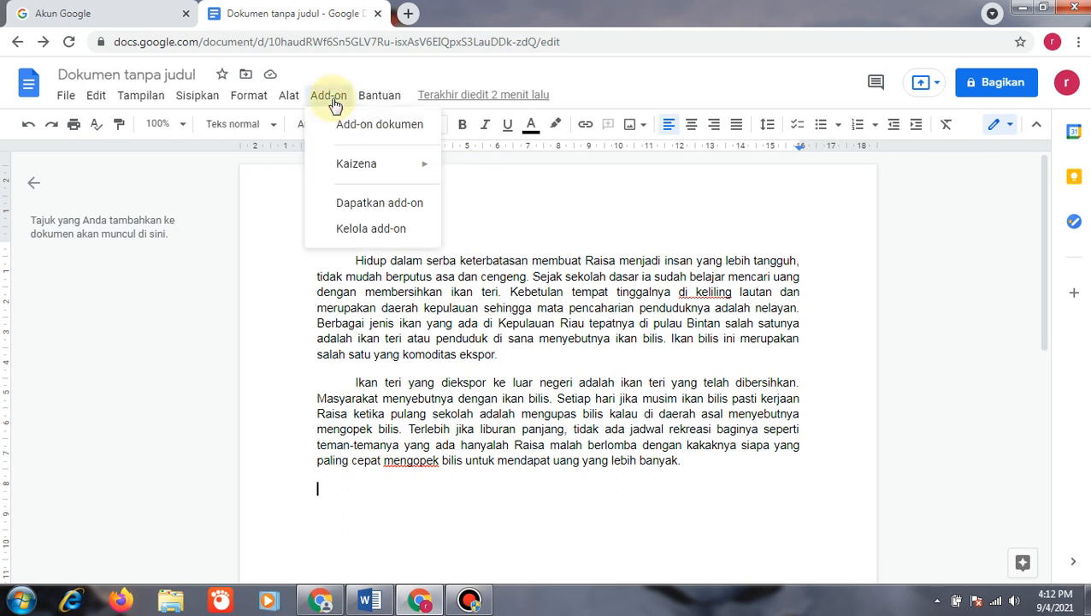
pyautogui.moveTo(414, 164)
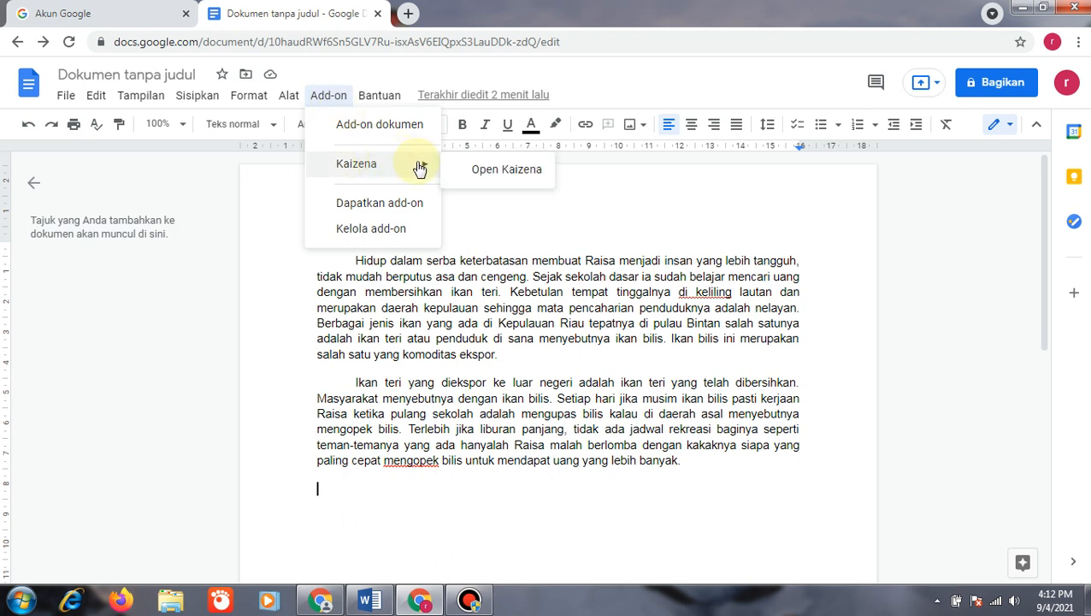
pyautogui.click(505, 174)
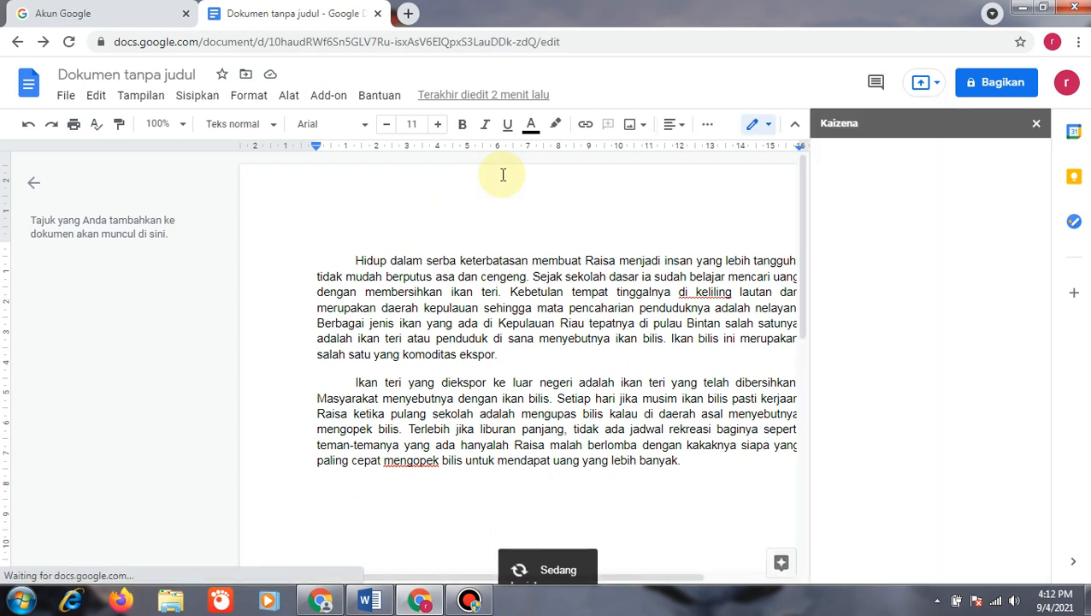
pyautogui.press('F11')
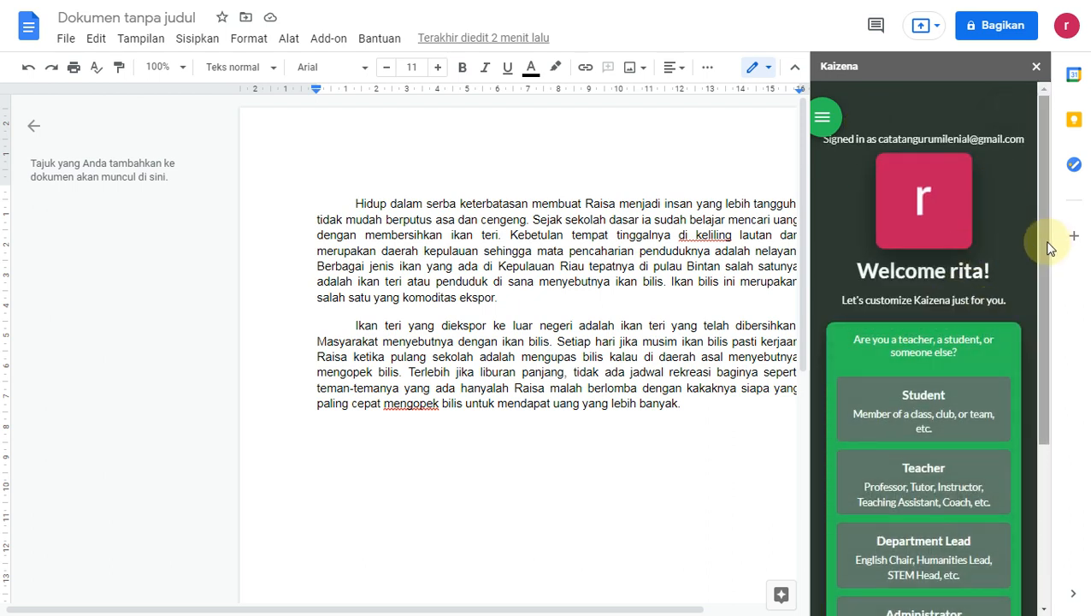
# Choose Teacher as the role in the Kaizena profile setup.
pyautogui.moveTo(1050, 248); pyautogui.dragTo(1062, 369)
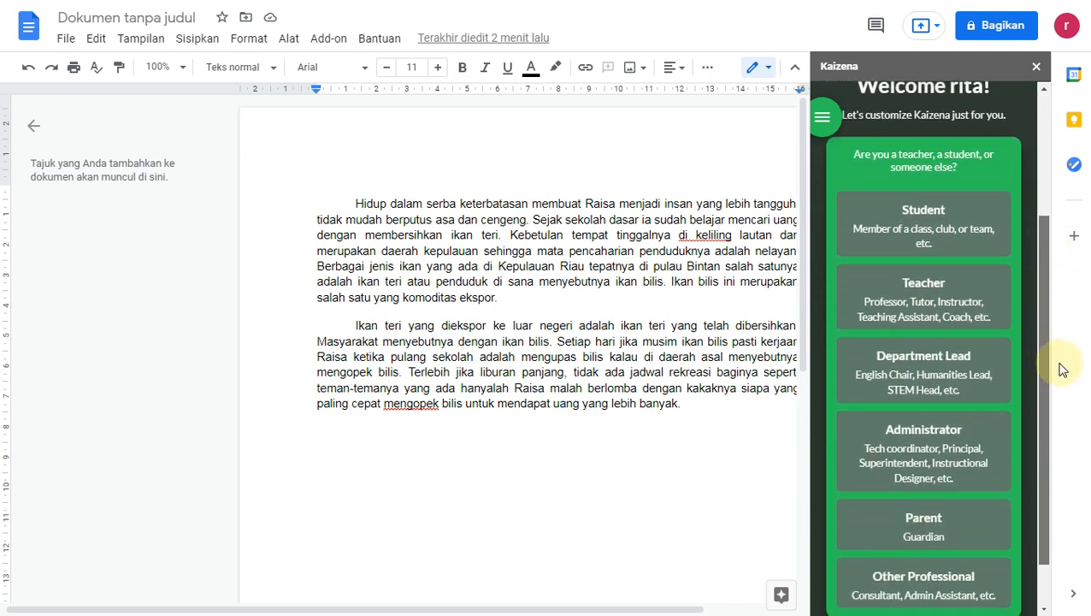
pyautogui.moveTo(1062, 369); pyautogui.dragTo(1051, 376)
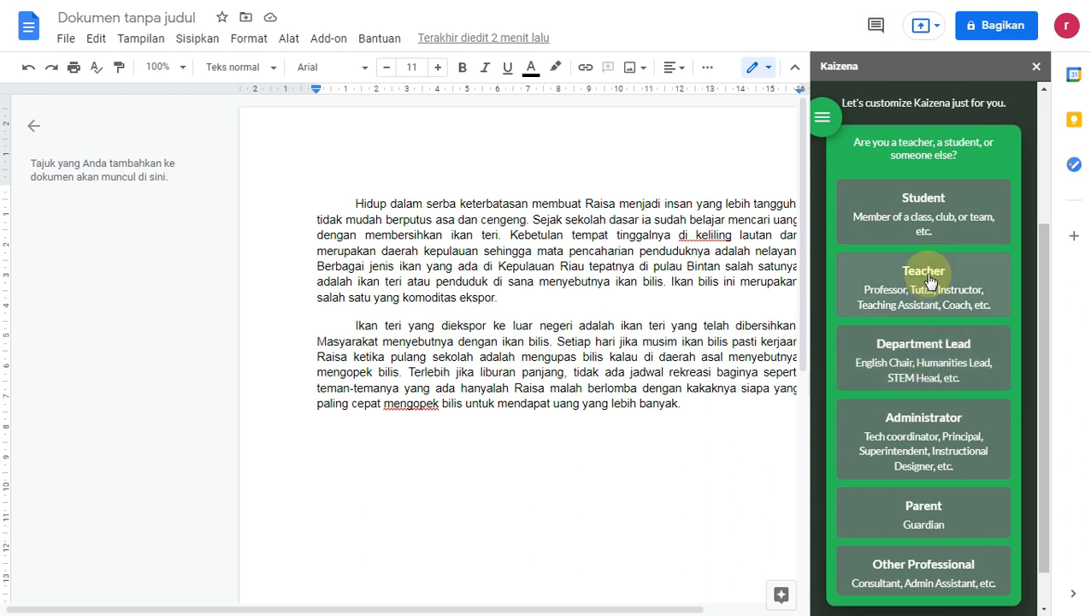
pyautogui.click(940, 303)
# Find the school "smp negeri 2 mendoyo" by name, select it and save it to the Kaizena profile.
pyautogui.click(942, 303)
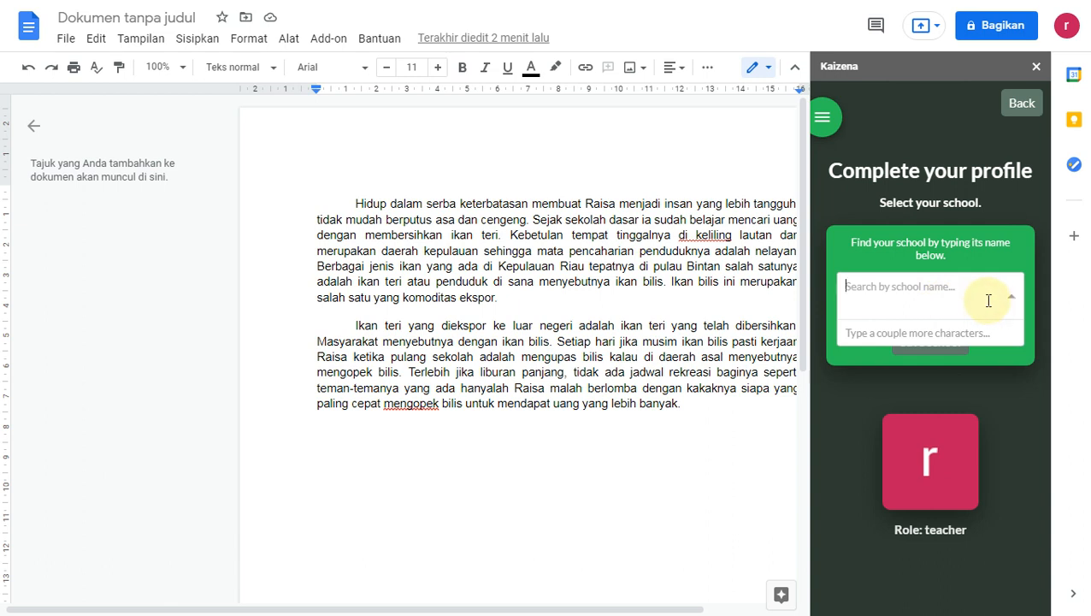
pyautogui.write('SMP NEGERI')
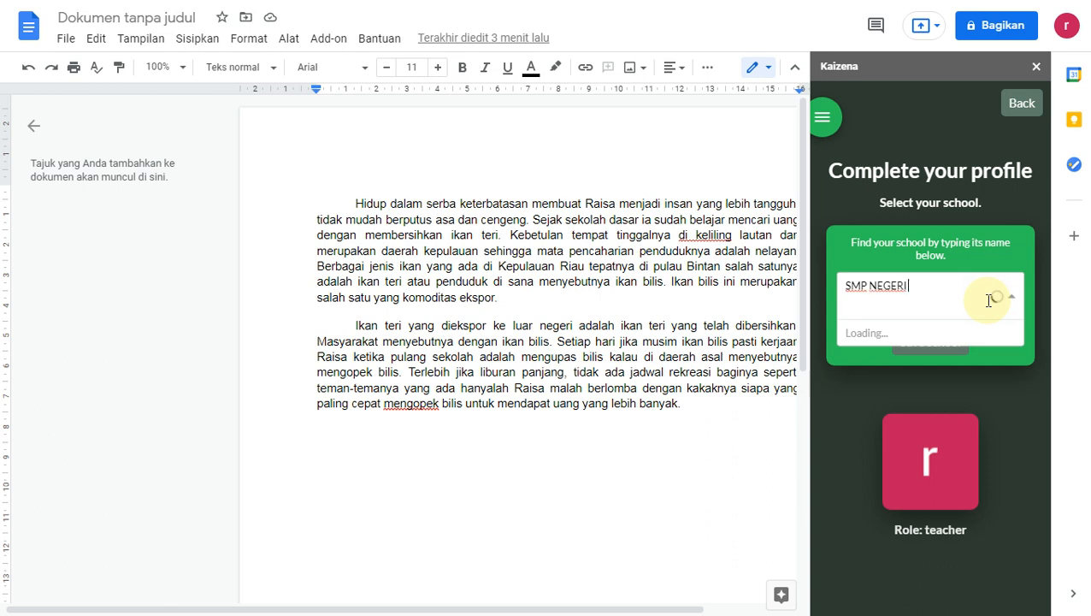
pyautogui.write(' 2 MENDOYO')
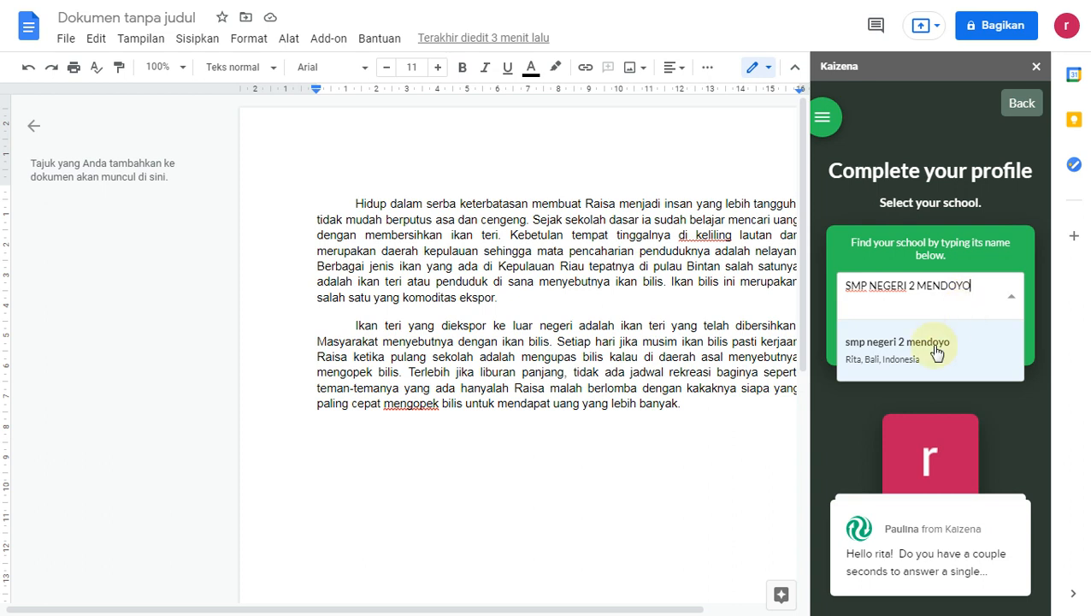
pyautogui.click(932, 353)
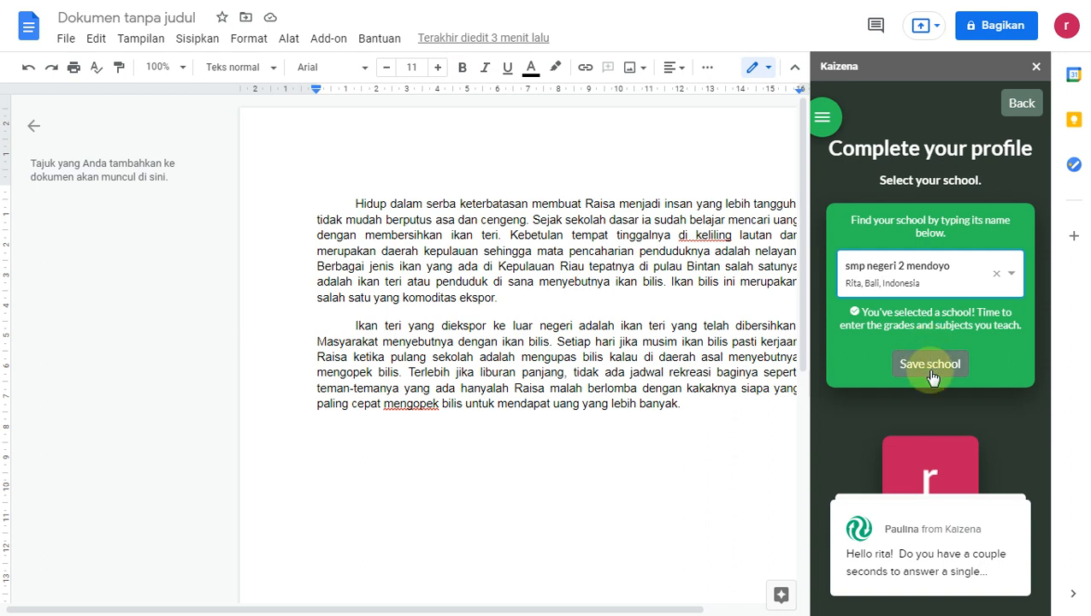
pyautogui.click(926, 368)
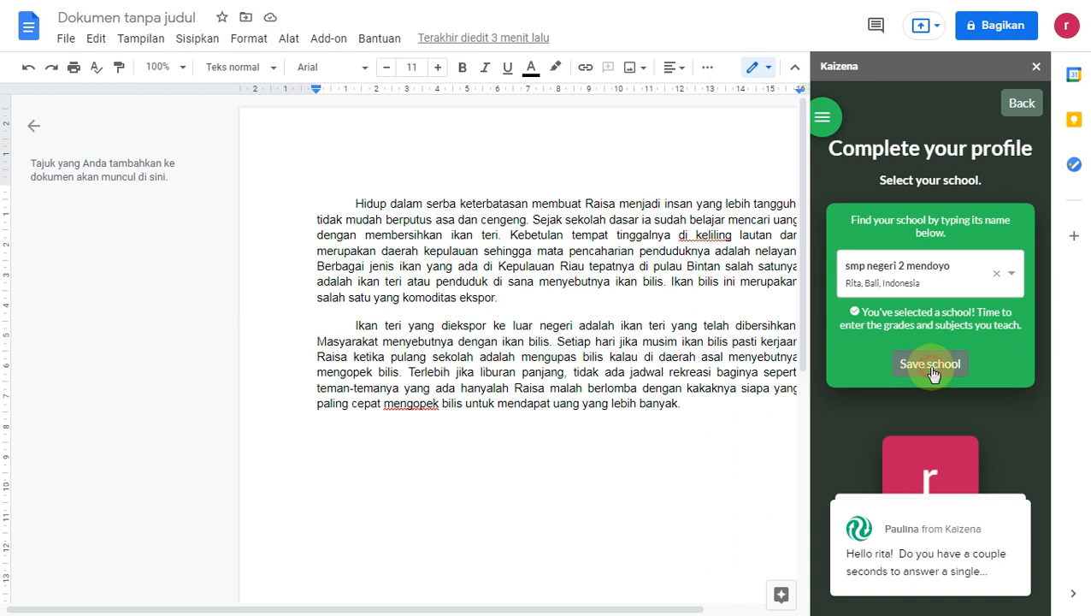
pyautogui.click(959, 362)
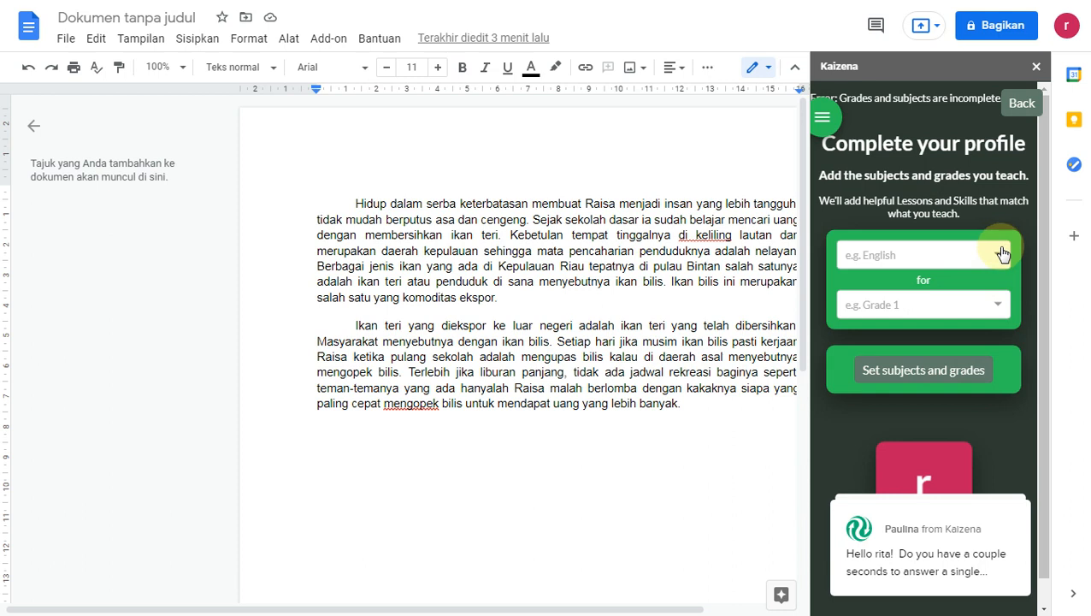
# Set the taught subject to Informatics and its grade to Grade 1 in the Kaizena profile.
pyautogui.click(1000, 253)
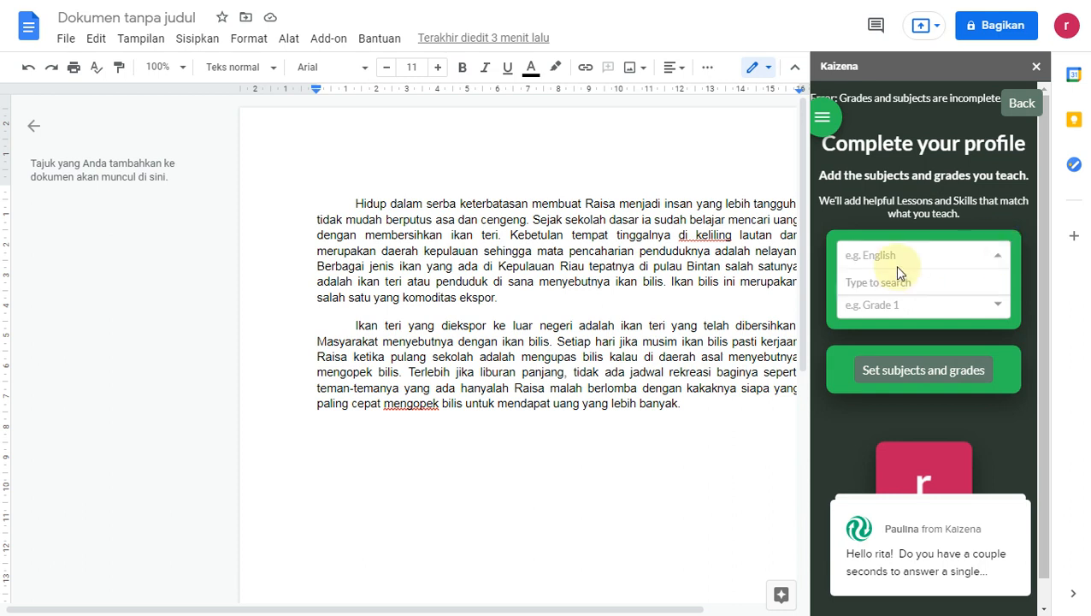
pyautogui.write('Info')
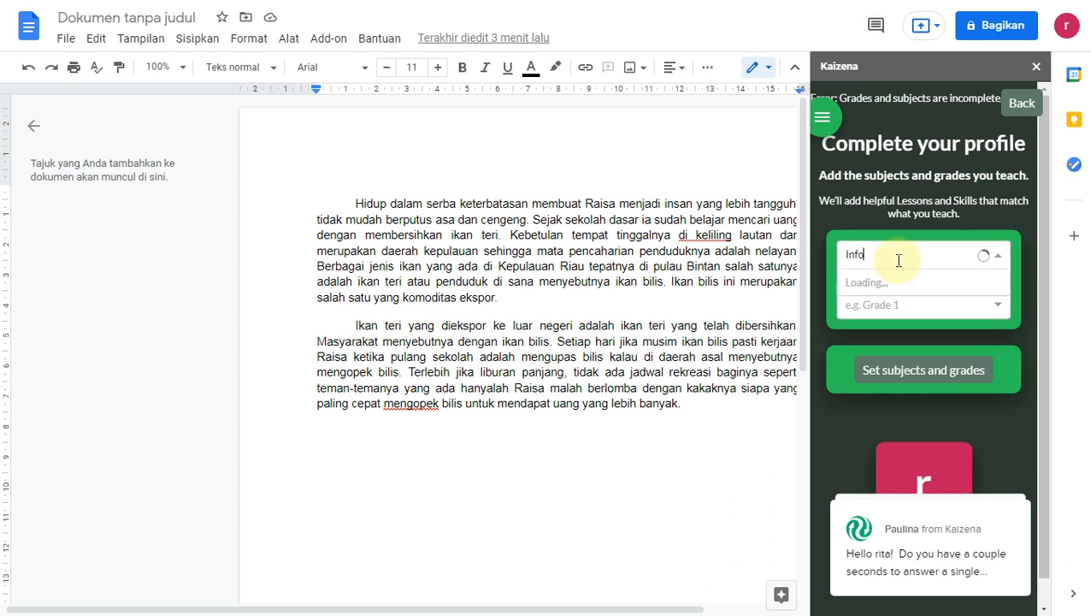
pyautogui.write('rmatic')
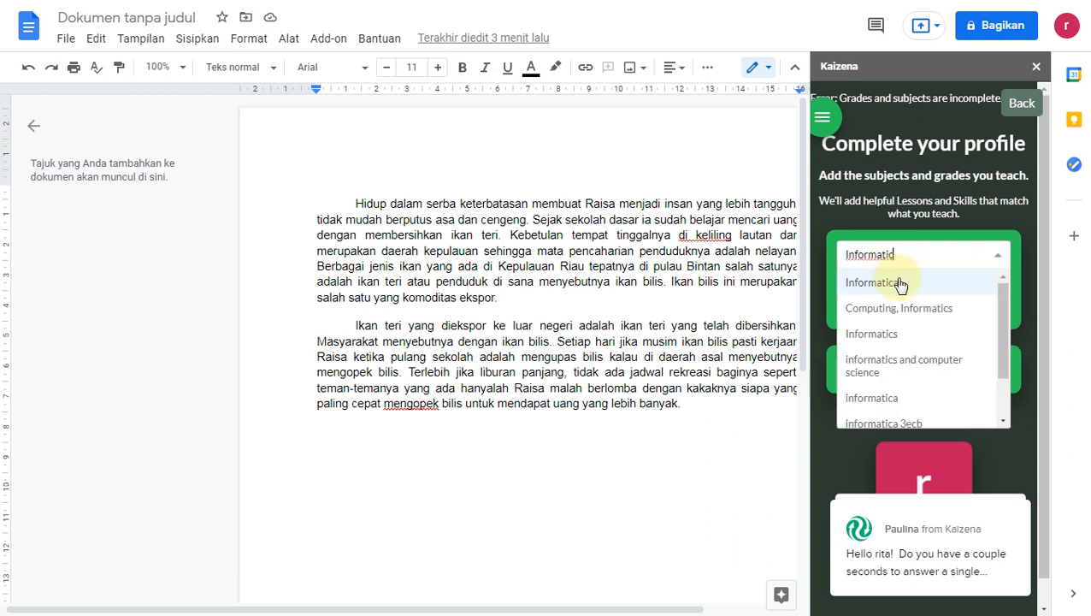
pyautogui.click(903, 334)
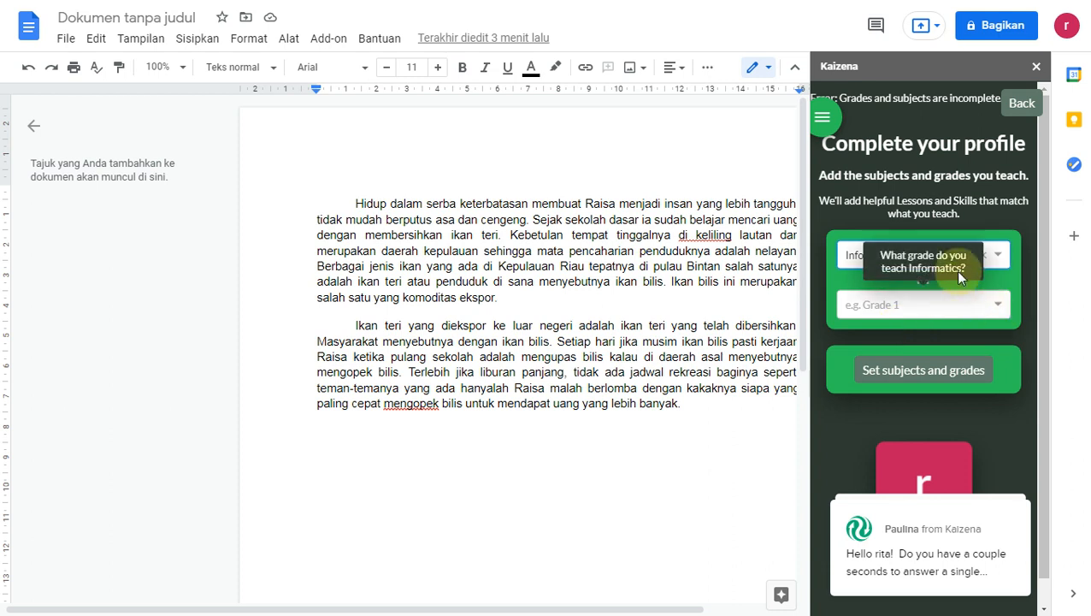
pyautogui.click(997, 304)
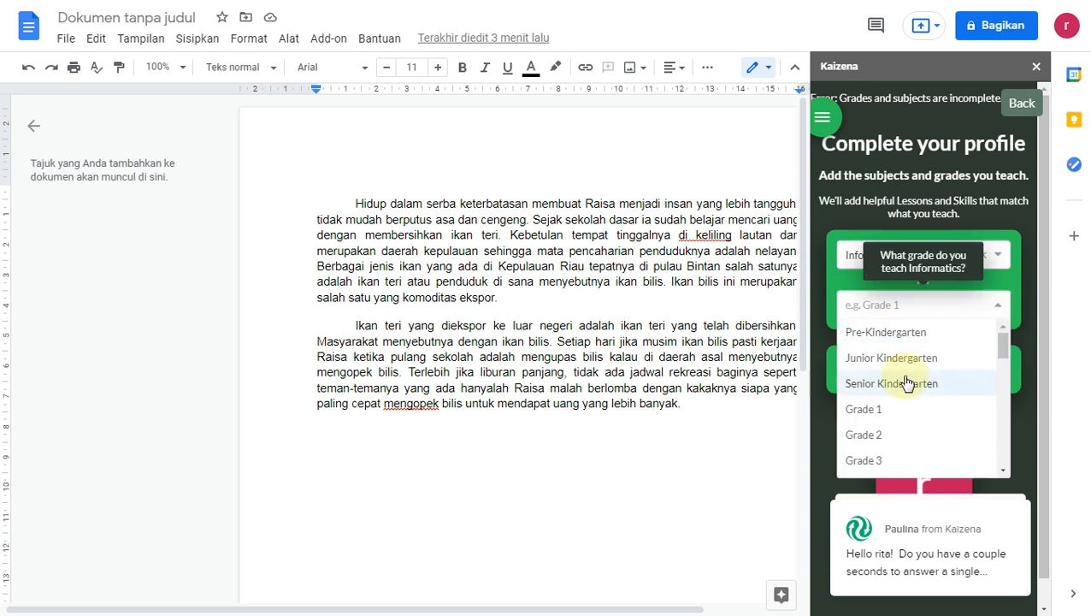
pyautogui.click(900, 414)
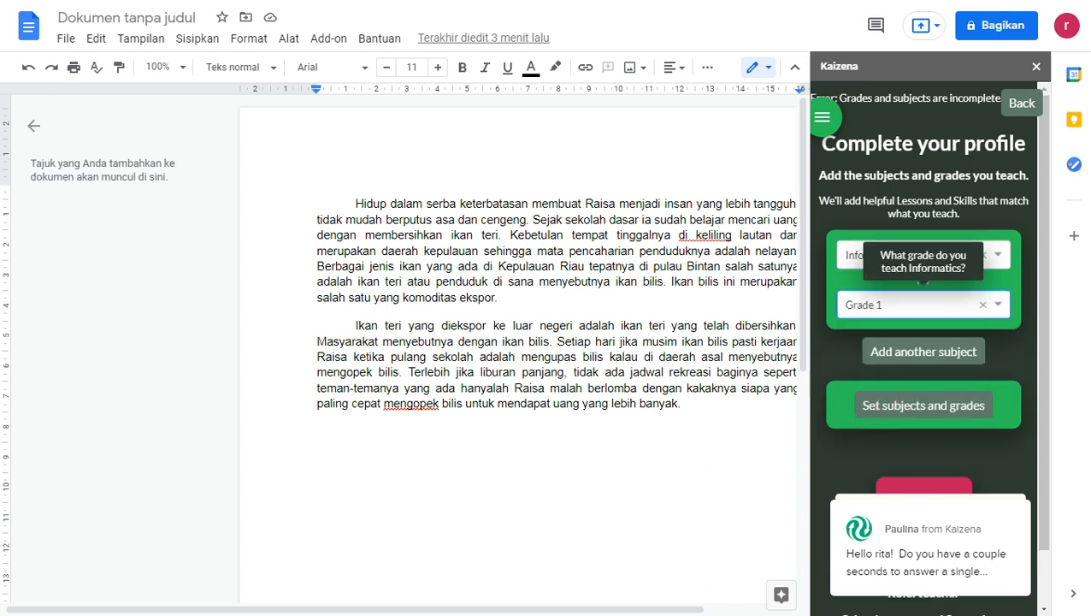
# Save the subjects and grades to the Kaizena profile and clear all the Kaizena message pop-ups.
pyautogui.click(946, 411)
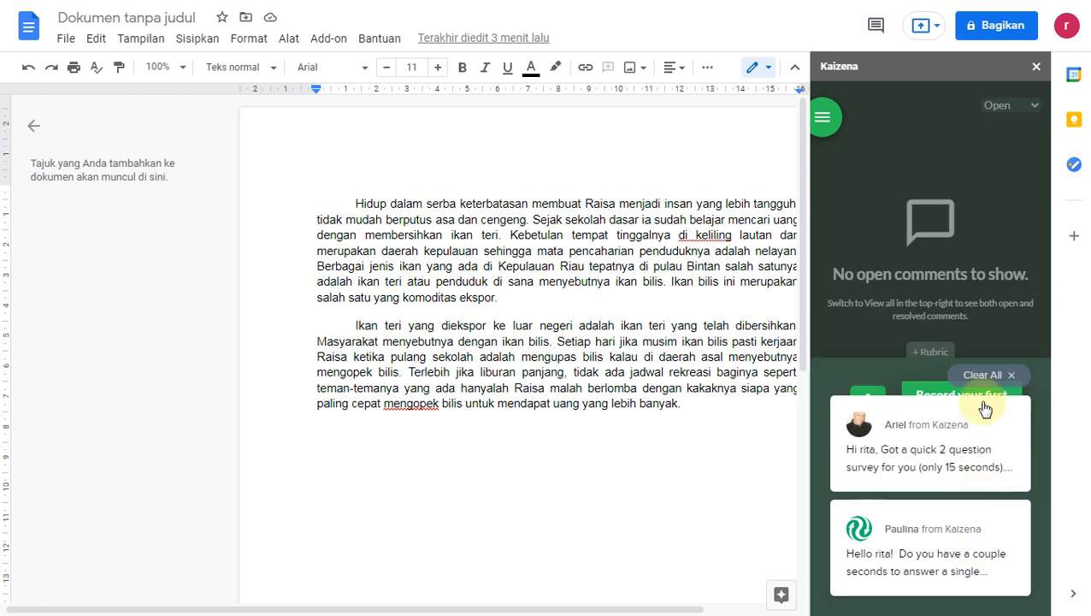
pyautogui.click(1011, 375)
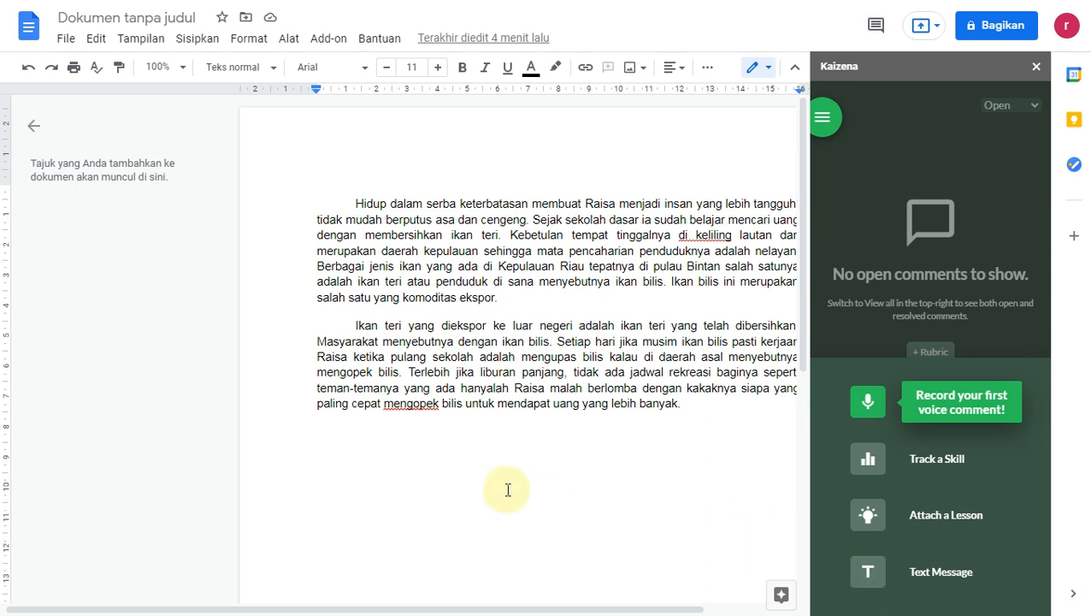
pyautogui.click(453, 486)
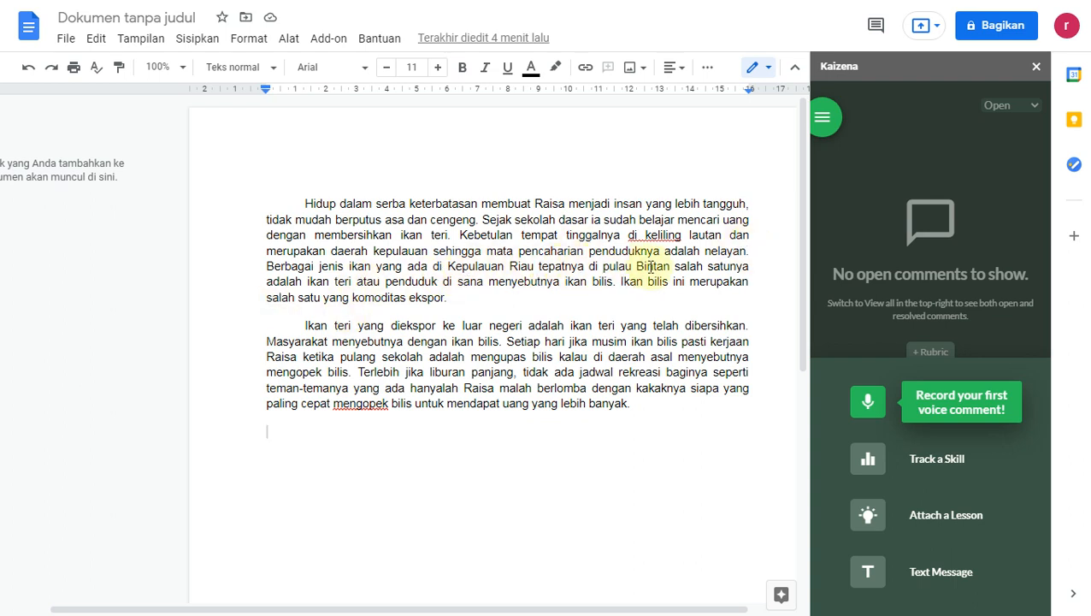
# Select the word "pulau" before "Bintan" in the first paragraph and start a Kaizena text message on it.
pyautogui.click(604, 267)
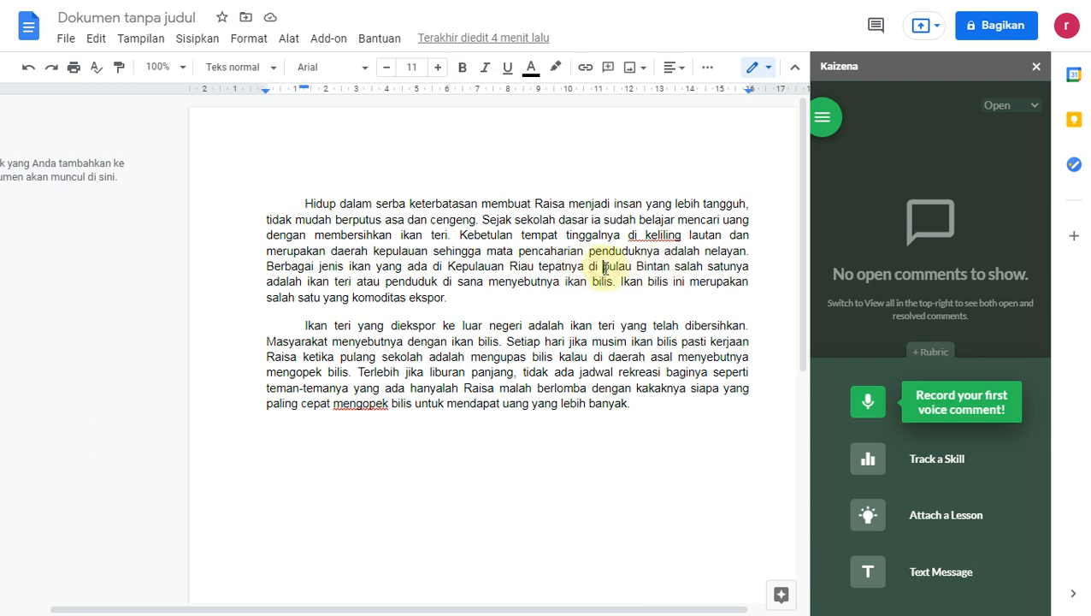
pyautogui.moveTo(604, 268); pyautogui.dragTo(633, 267)
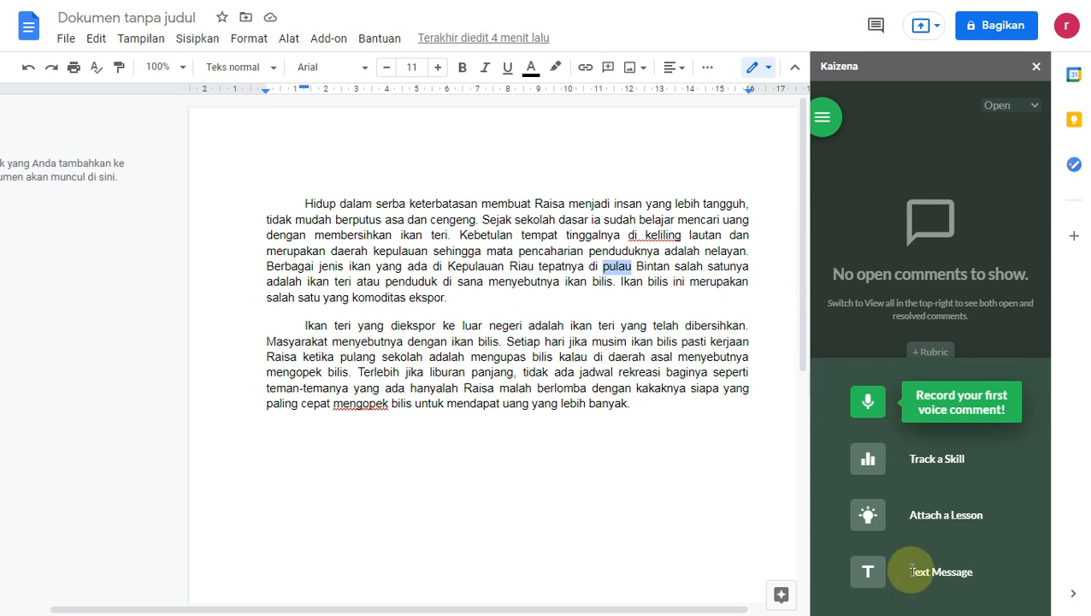
pyautogui.click(871, 573)
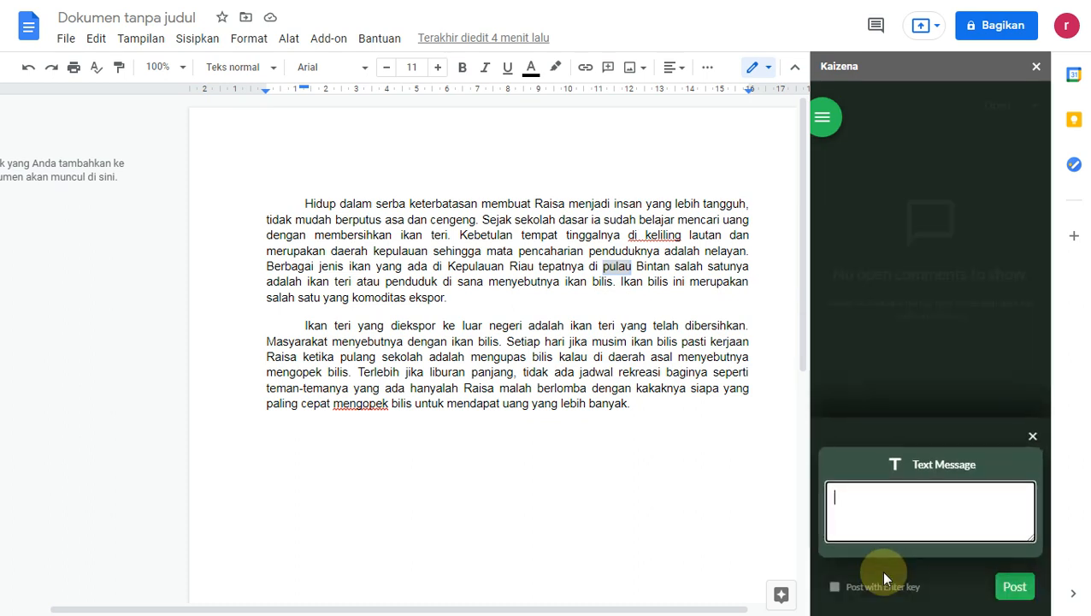
pyautogui.click(921, 508)
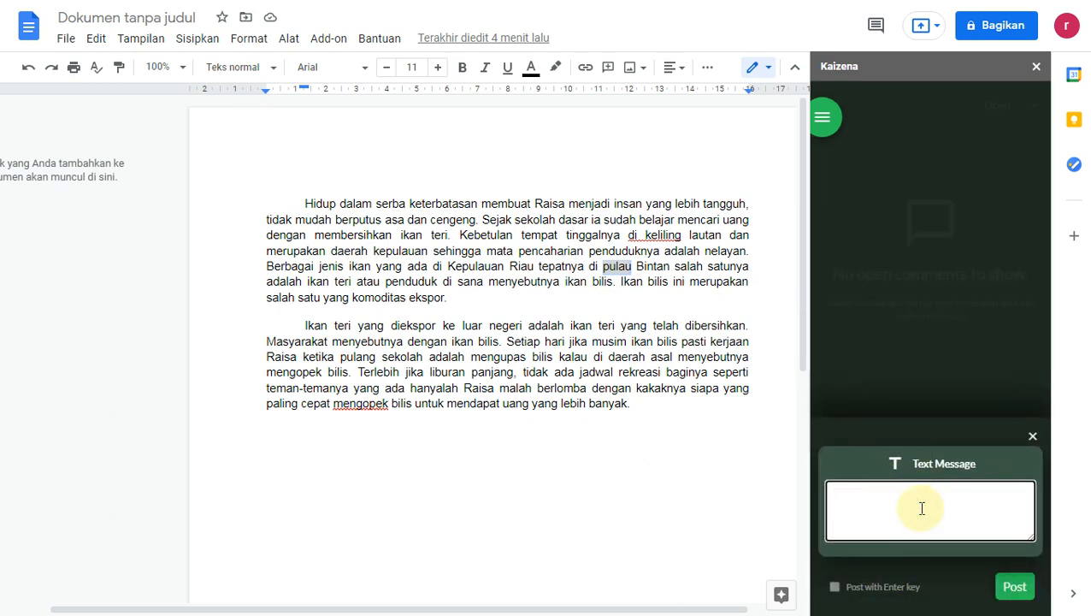
# Write the comment "pulau huruf P menggunakan hurup besar Pulau Bintan" and post it.
pyautogui.write('pulau menggunakan')
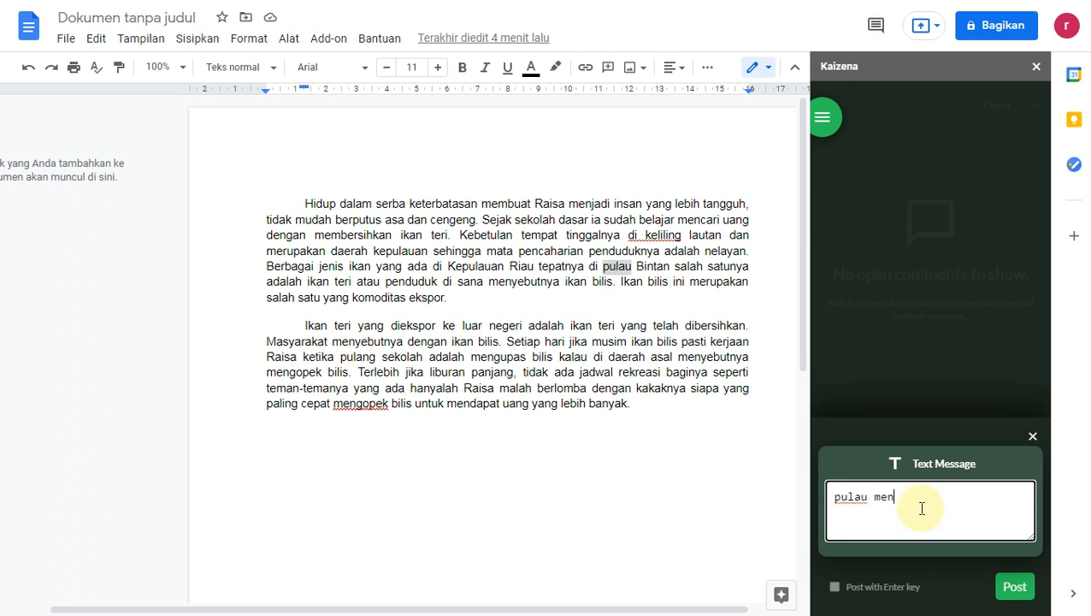
pyautogui.press('BackSpace')
pyautogui.press('BackSpace')
pyautogui.press('BackSpace')
pyautogui.press('BackSpace')
pyautogui.press('BackSpace')
pyautogui.press('BackSpace')
pyautogui.press('BackSpace')
pyautogui.press('BackSpace')
pyautogui.press('BackSpace')
pyautogui.press('BackSpace')
pyautogui.press('BackSpace')
pyautogui.write('huruf P menggunakan ')
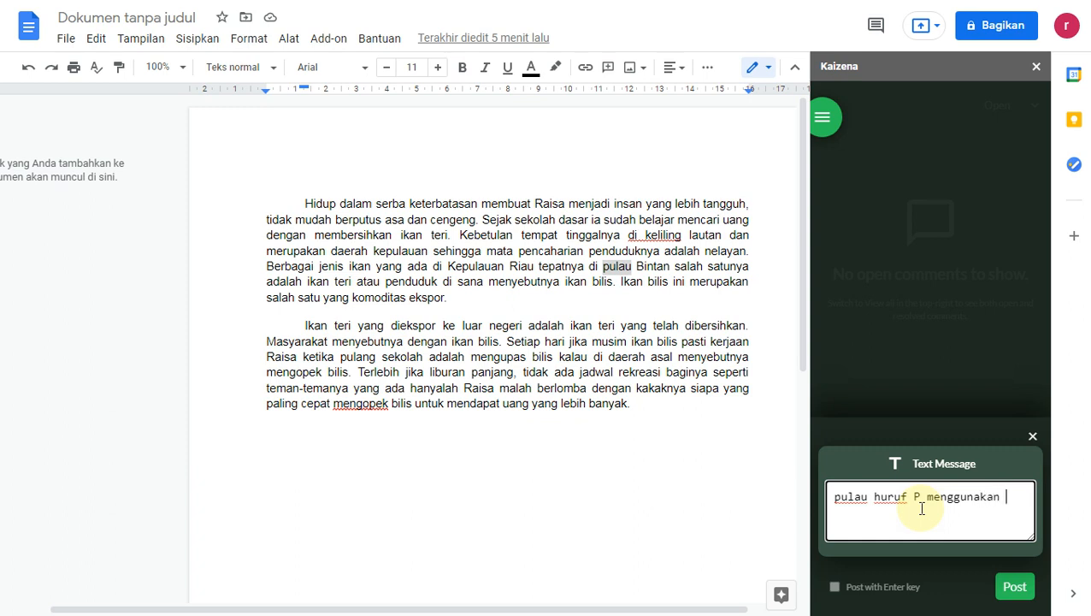
pyautogui.write('hurup besar Pulau')
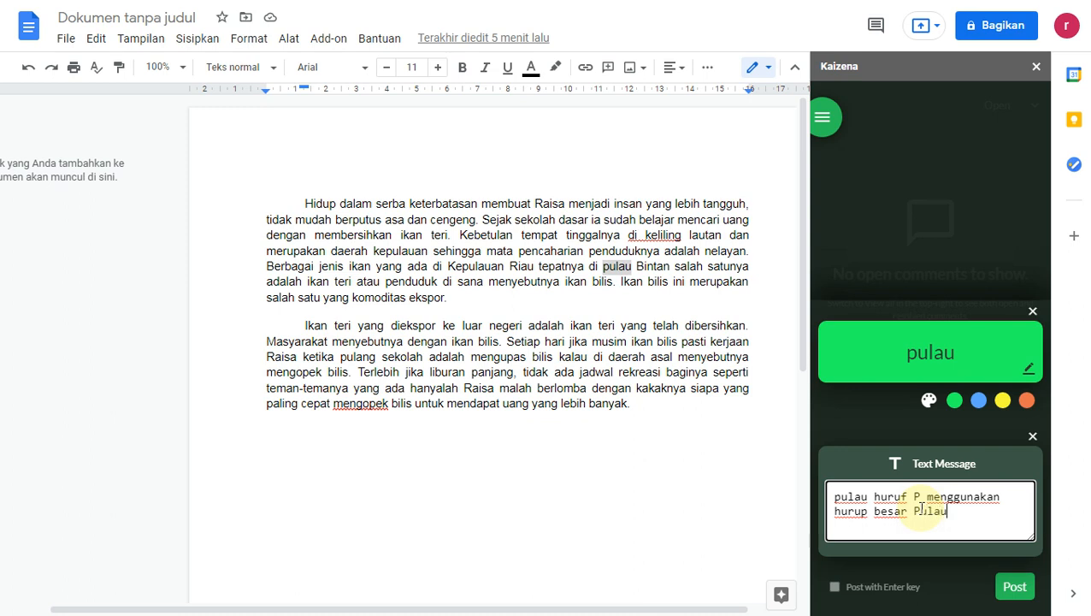
pyautogui.write(' Bintan')
pyautogui.click(1007, 588)
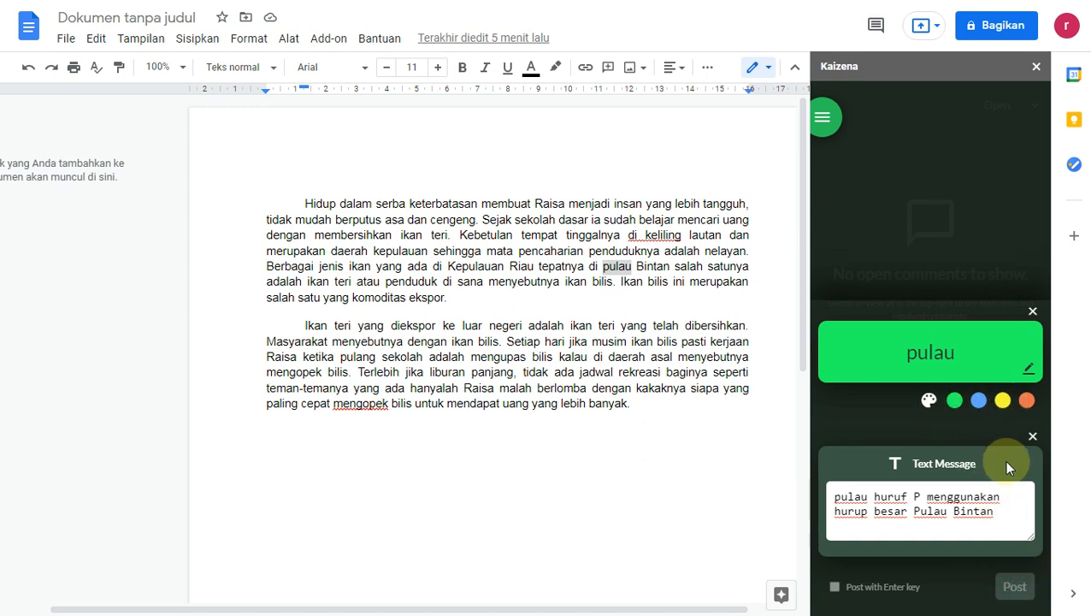
pyautogui.click(867, 411)
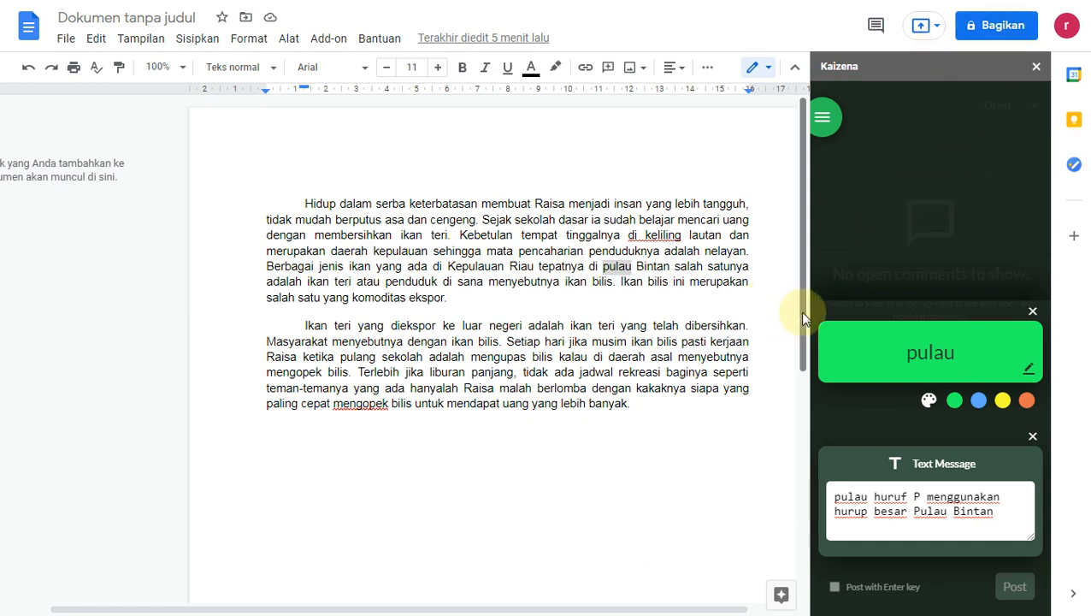
pyautogui.click(1014, 586)
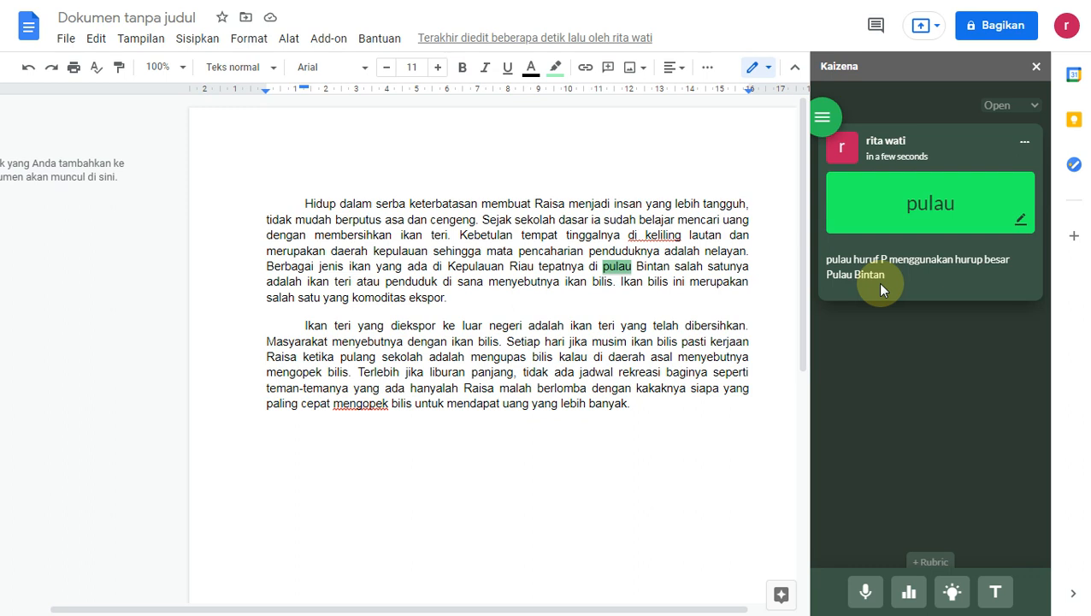
# Dismiss the Windows color scheme prompt and record a Kaizena voice message with microphone access allowed.
pyautogui.click(954, 203)
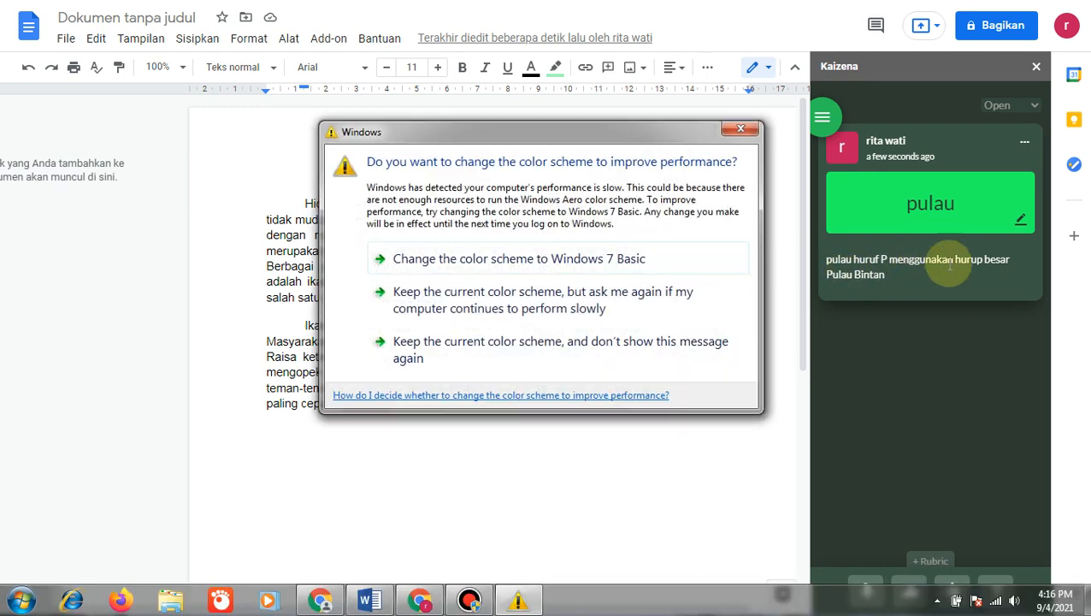
pyautogui.click(741, 133)
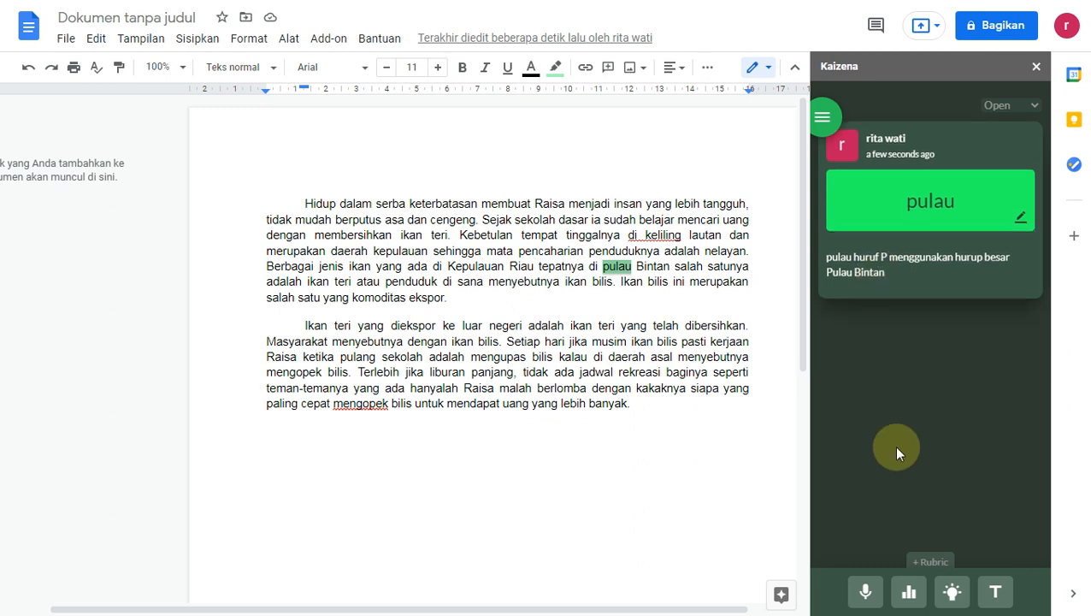
pyautogui.click(865, 592)
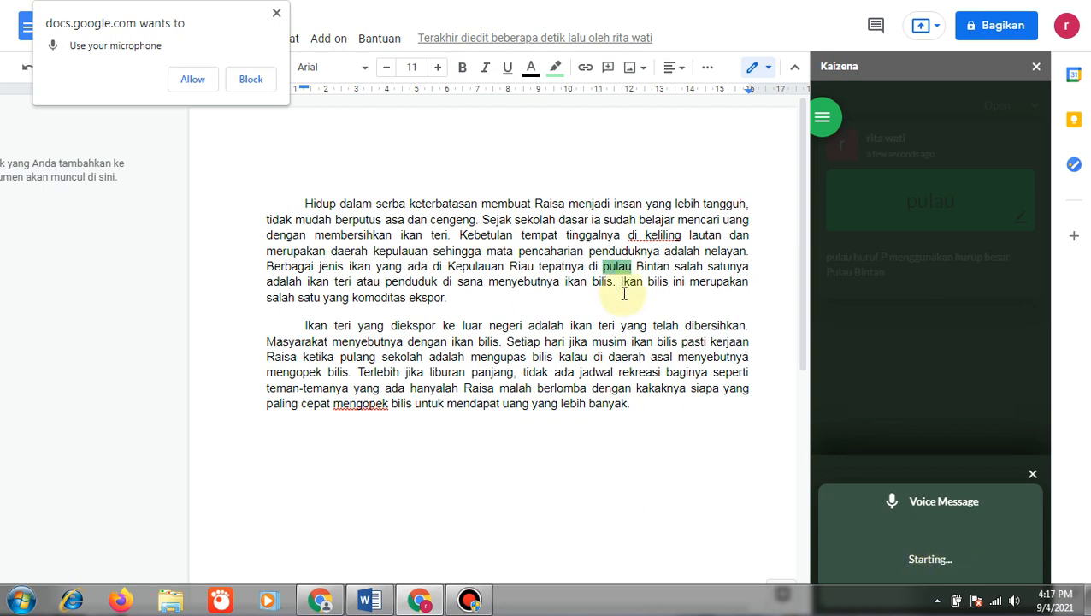
pyautogui.click(191, 81)
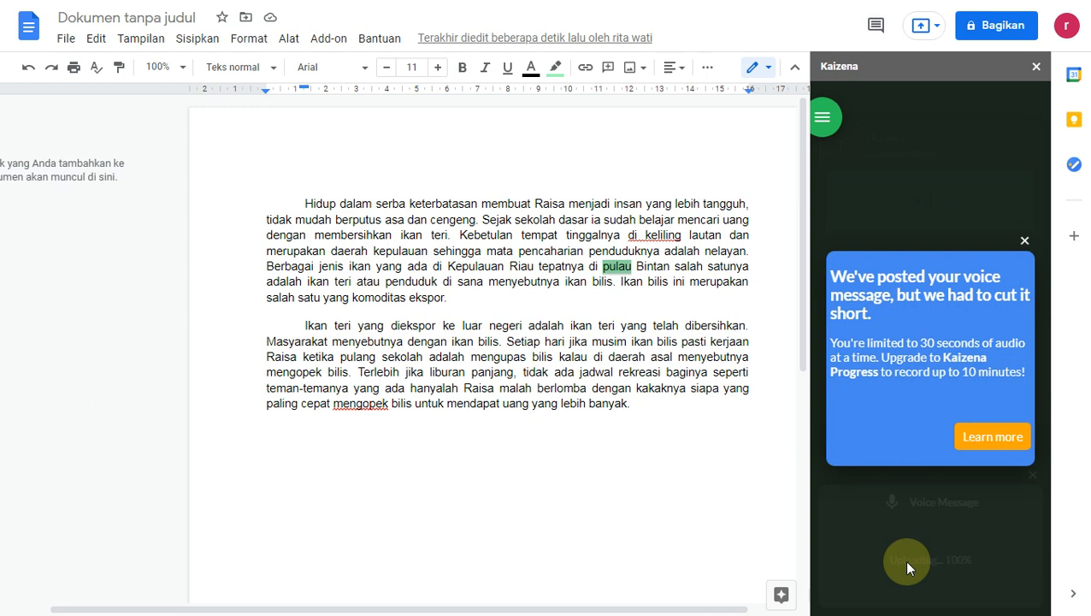
pyautogui.click(1025, 241)
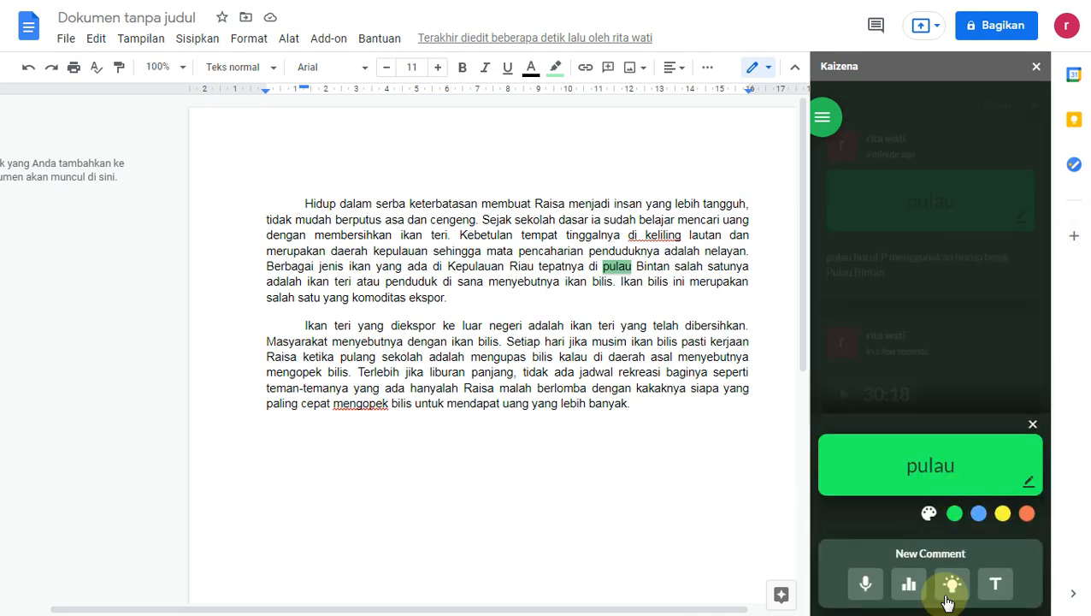
pyautogui.click(1032, 423)
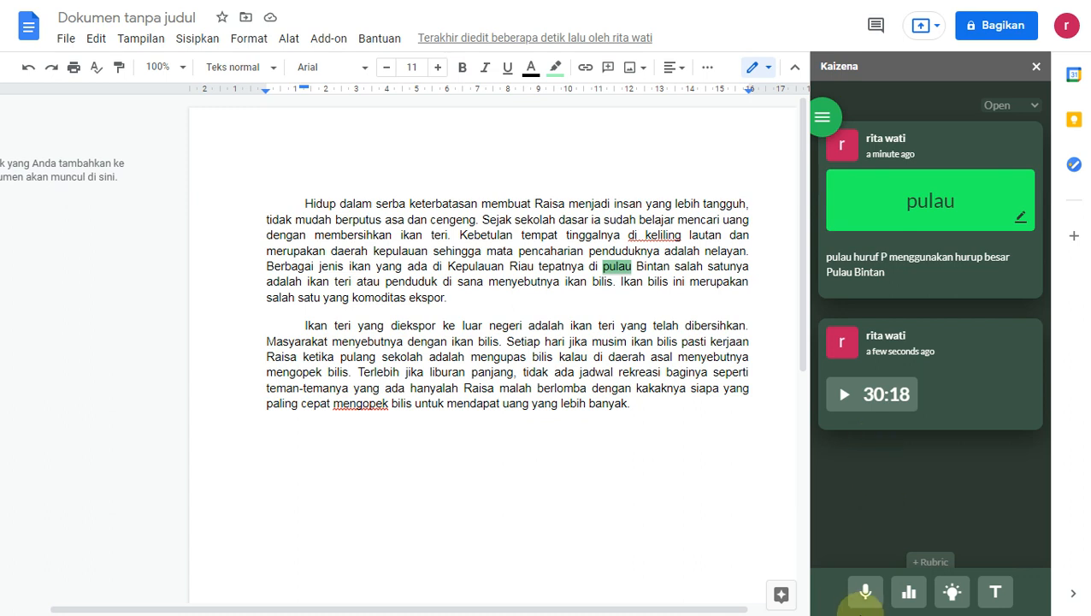
# Record a second, shorter Kaizena voice message, post it and dismiss the new comment form.
pyautogui.click(866, 596)
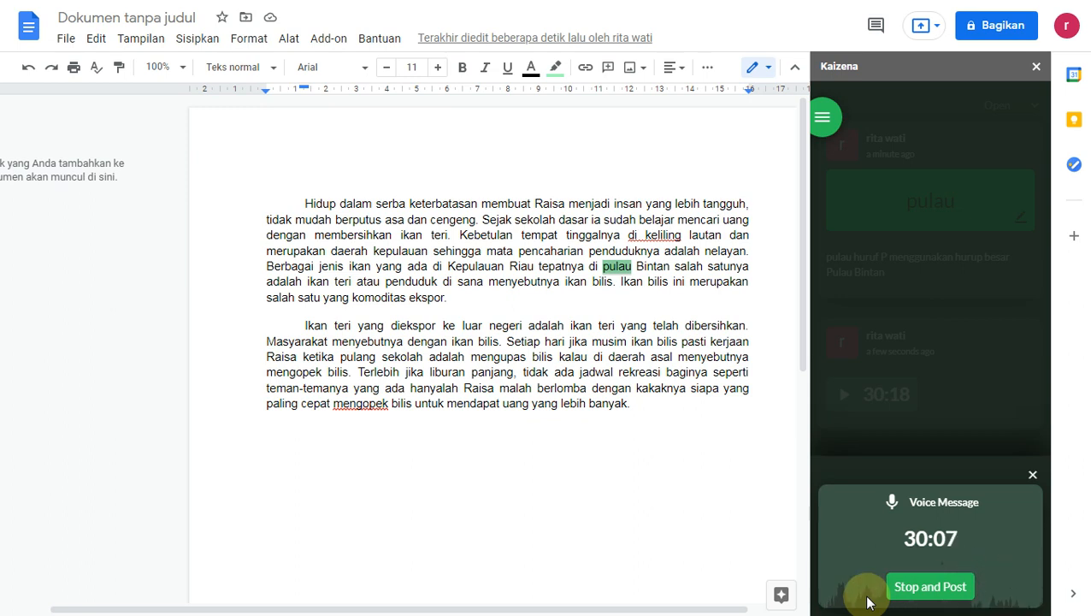
pyautogui.click(950, 587)
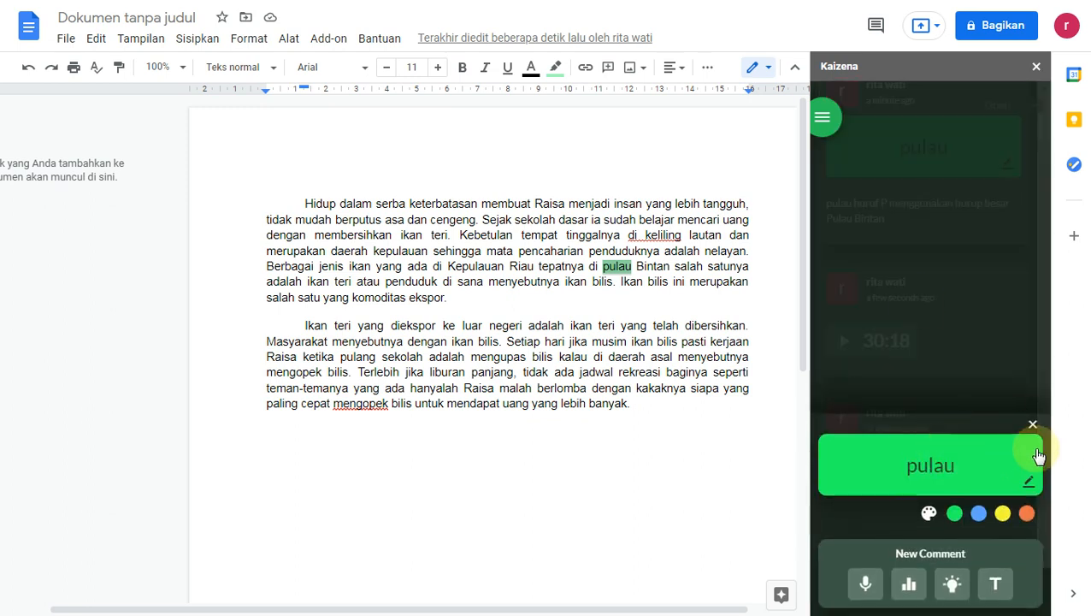
pyautogui.click(1015, 387)
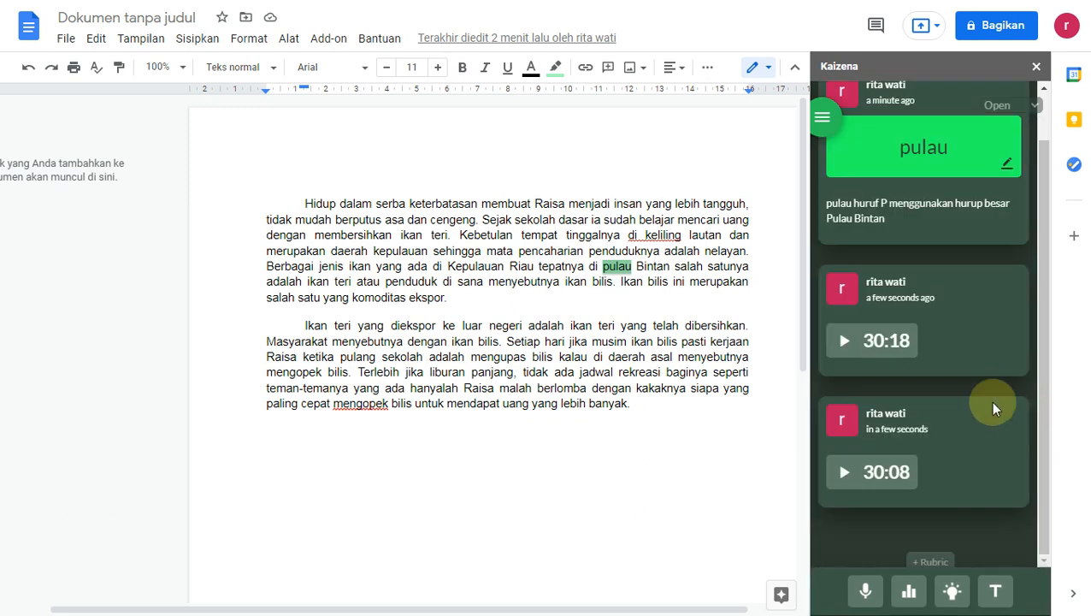
# Play back the latest voice message and look through the skills available for tracking in Kaizena.
pyautogui.click(845, 478)
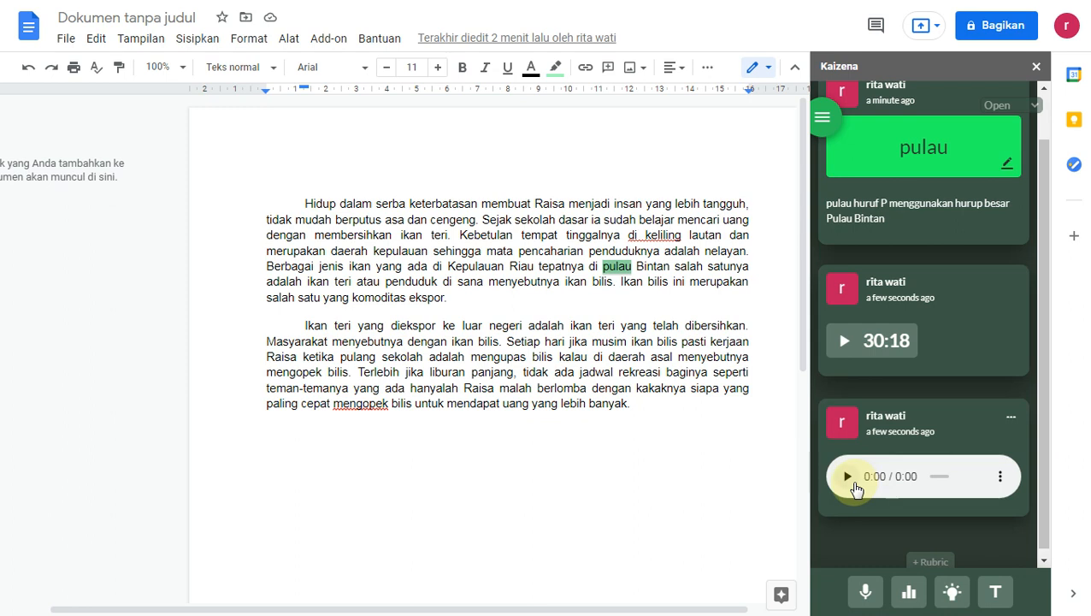
pyautogui.click(854, 484)
pyautogui.click(912, 604)
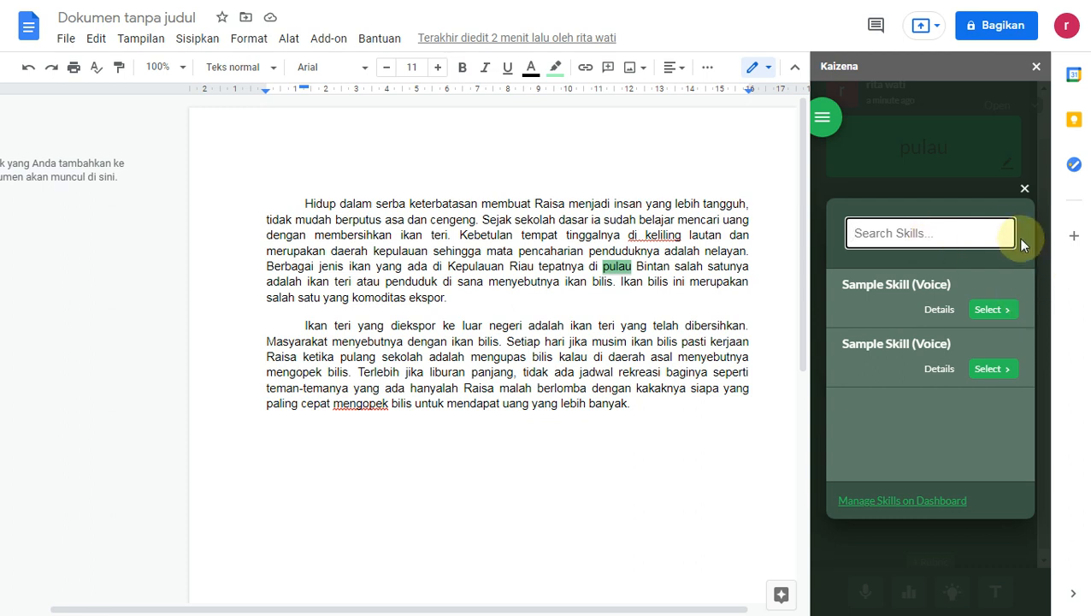
pyautogui.click(1024, 185)
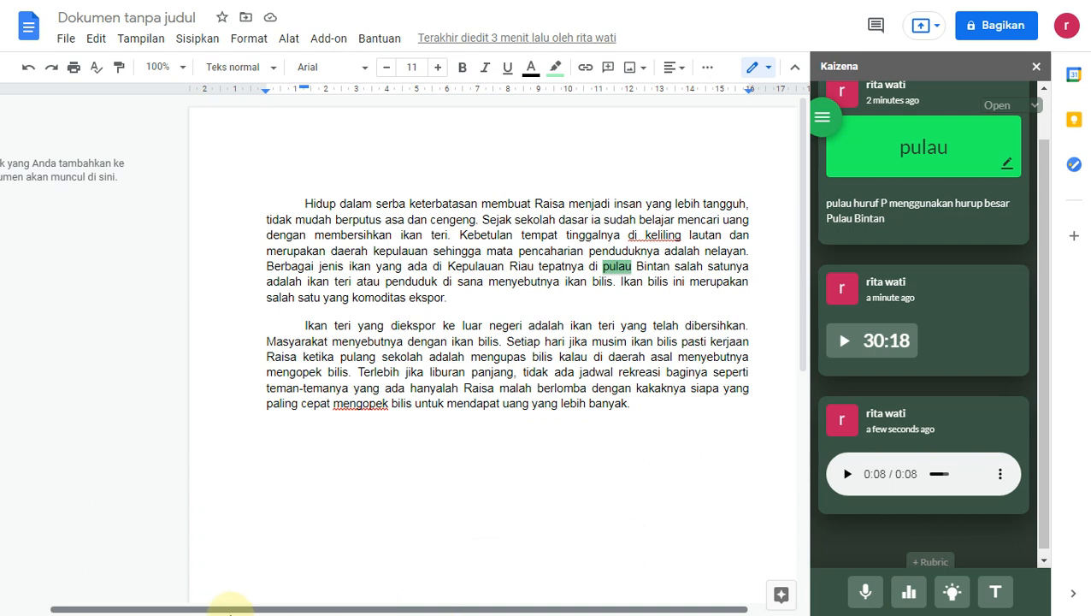
pyautogui.click(378, 543)
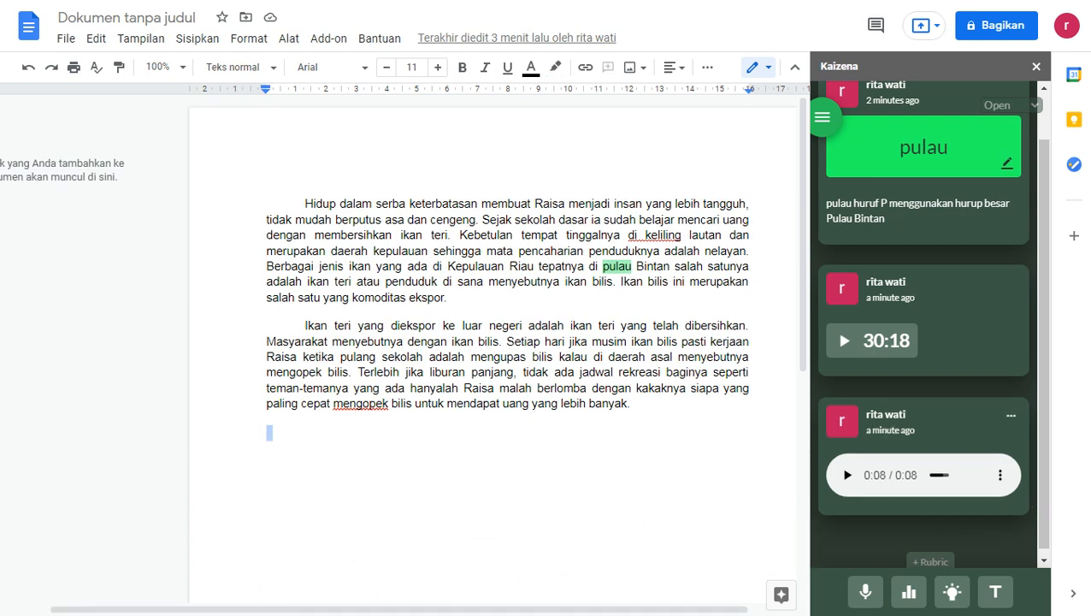
pyautogui.click(1087, 468)
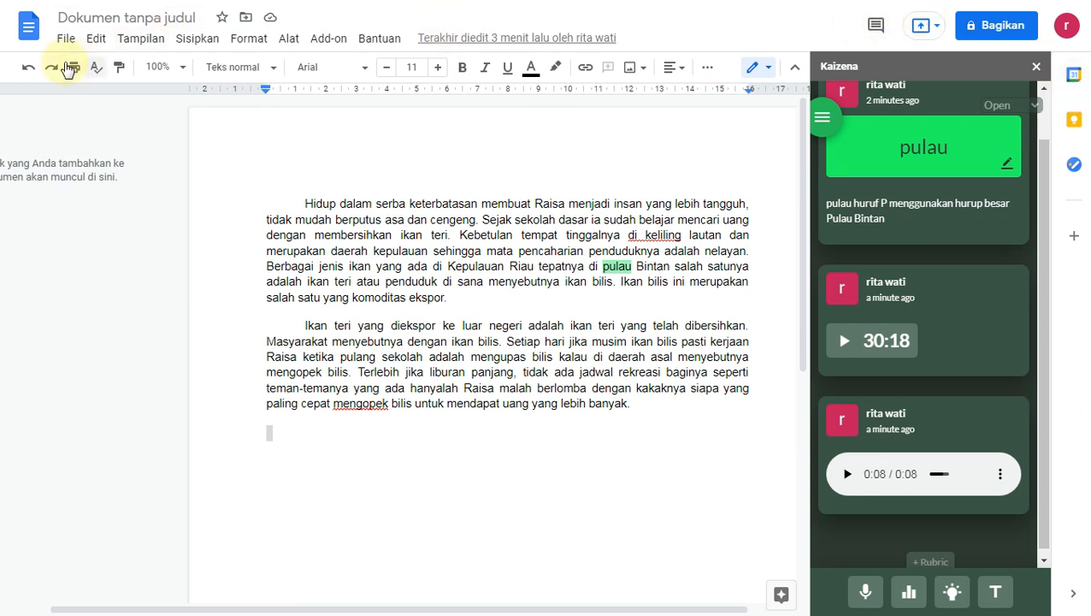
pyautogui.click(67, 39)
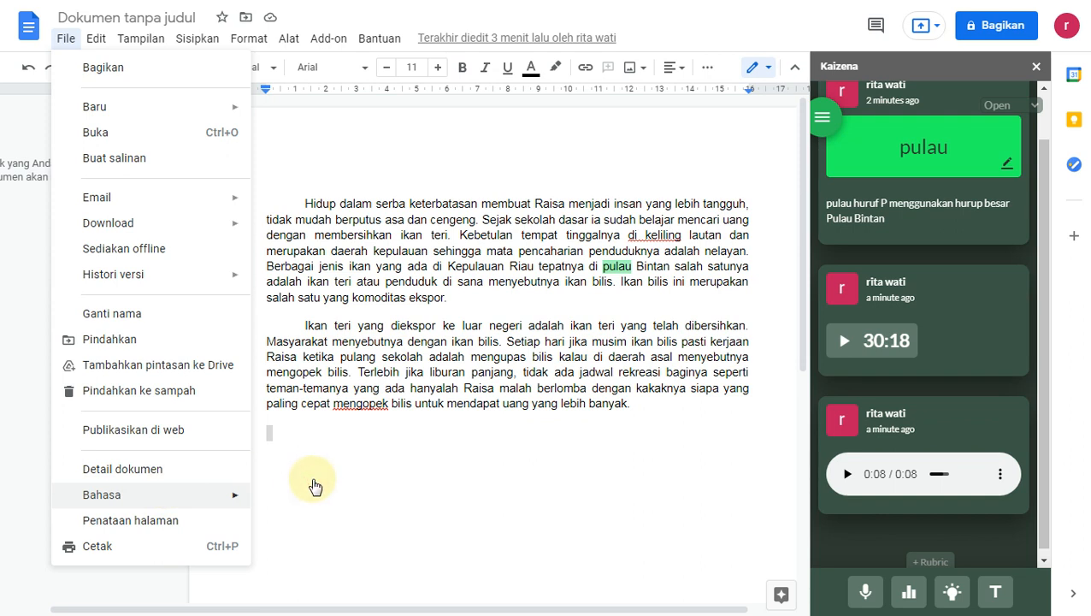
pyautogui.click(314, 484)
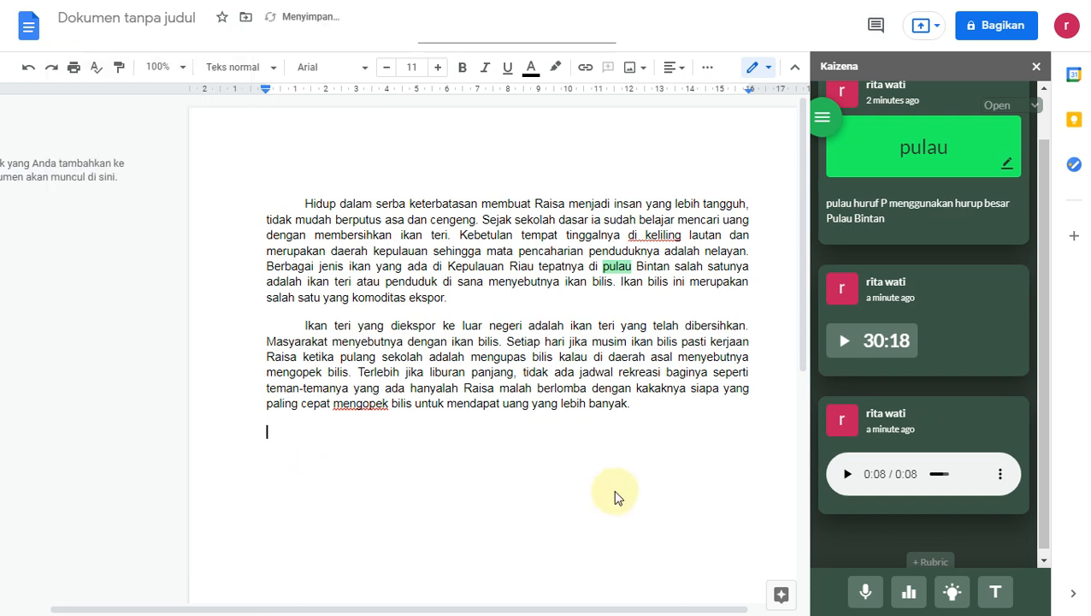
pyautogui.hotkey('ctrl', 'w')
pyautogui.click(626, 82)
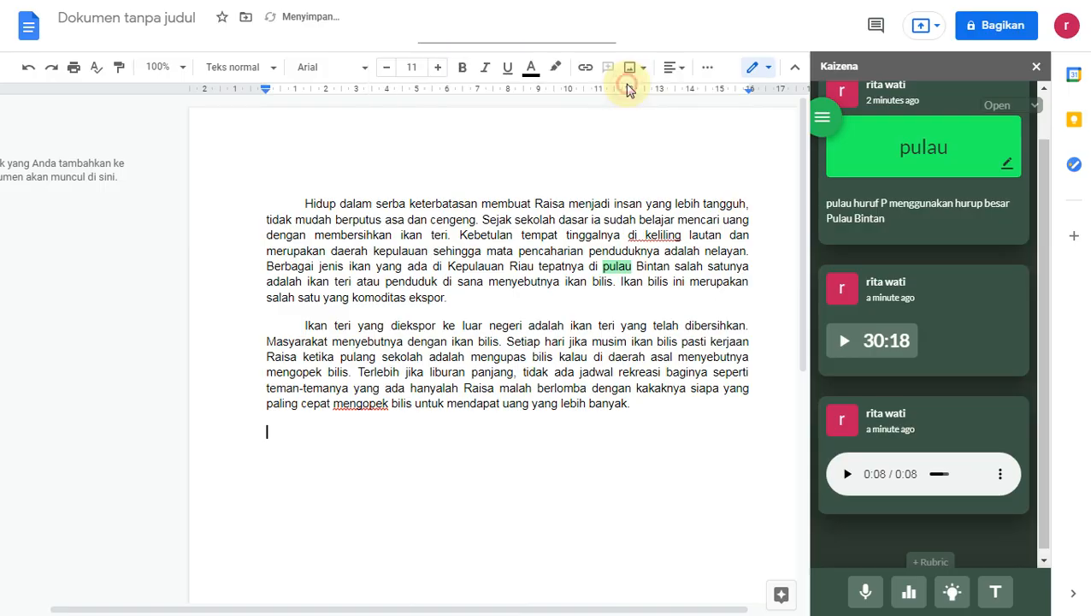